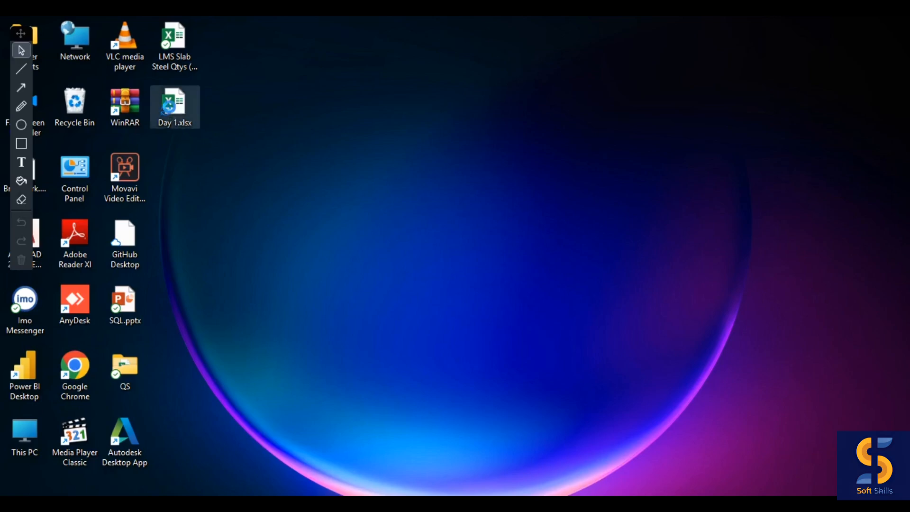
Open the Day 1.xlsx workbook from the desktop and look over the Name and Marks columns on sheet 01.
double_click(170, 107)
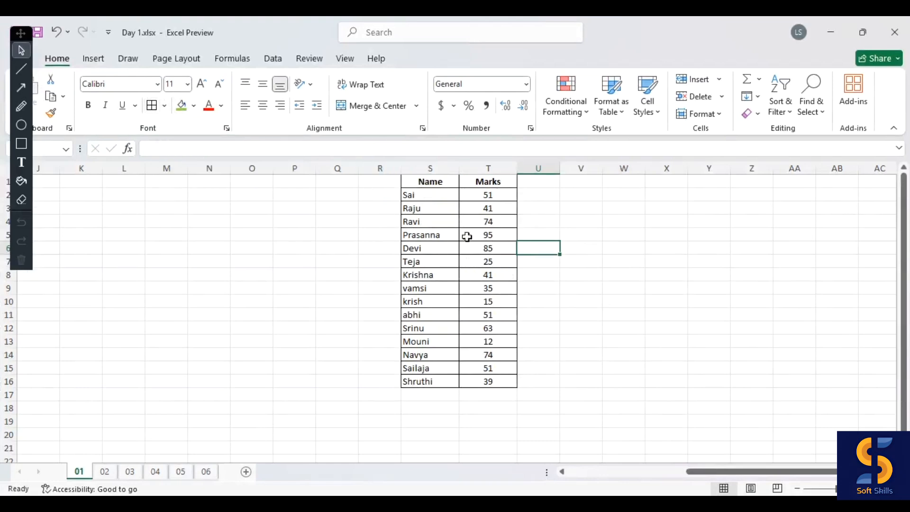
left_click_drag(432, 184, 479, 368)
left_click_drag(432, 181, 428, 379)
left_click_drag(487, 195, 483, 372)
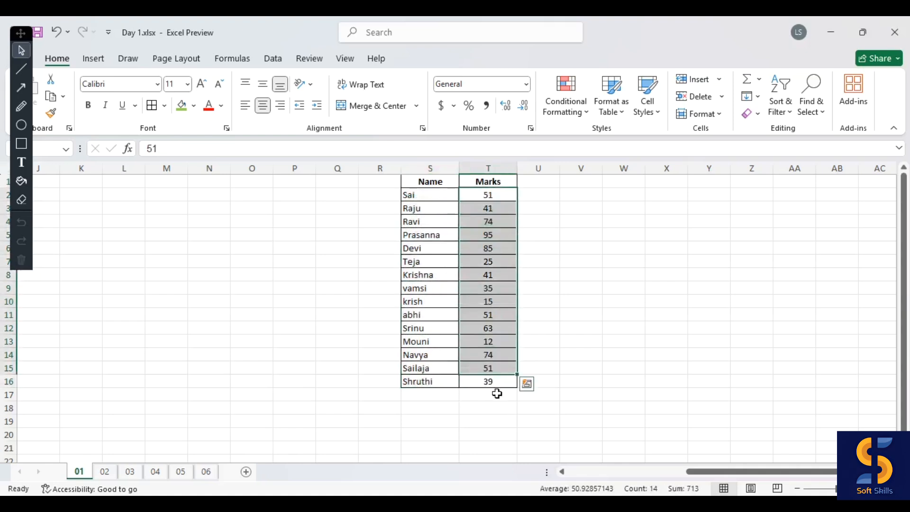
left_click(495, 383)
Enter the formula =COUNT(T2:T16) in cell T18 to count the numeric entries in the Marks column.
left_click(496, 411)
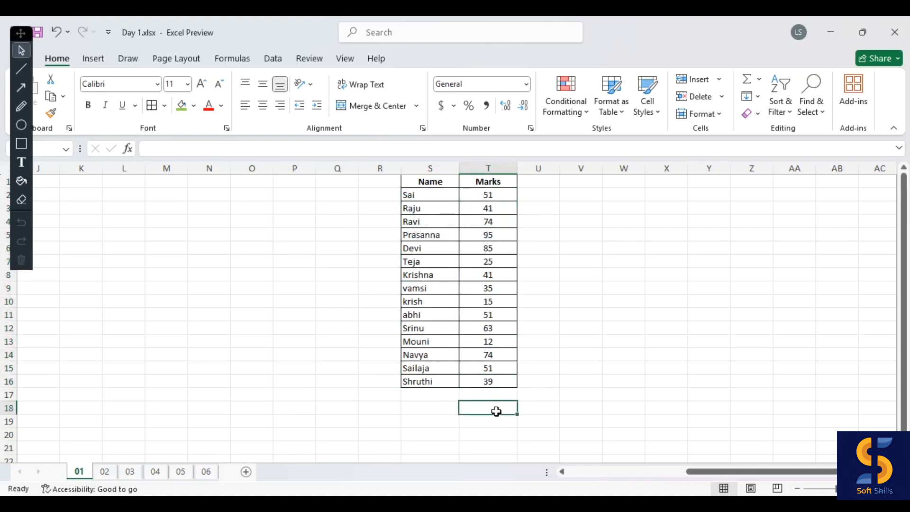
type("=co")
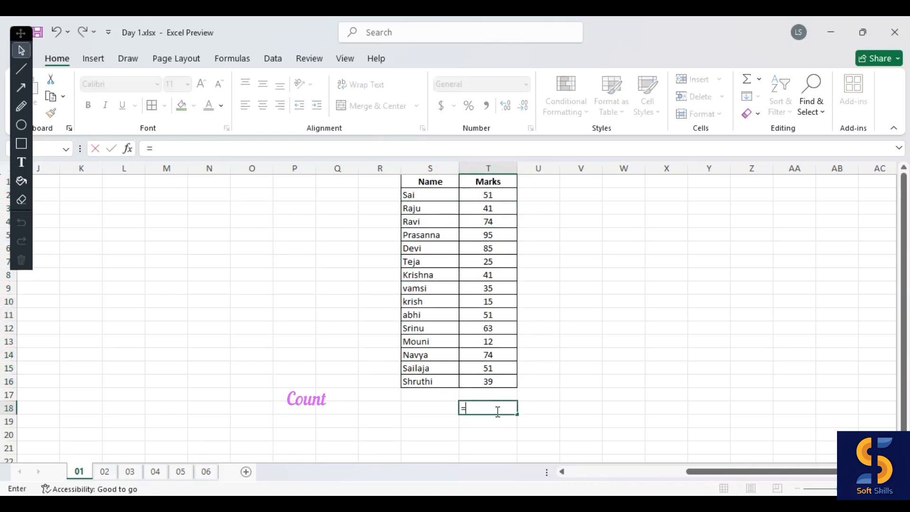
type("unt")
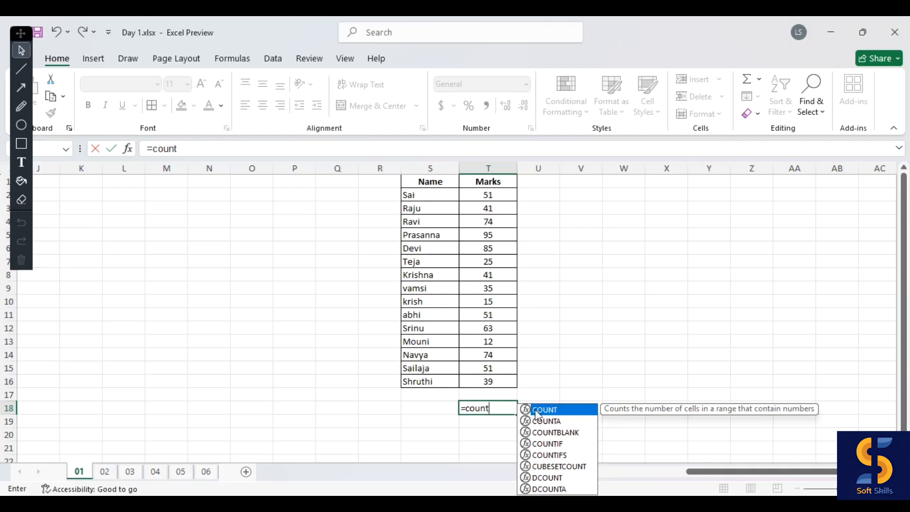
double_click(529, 409)
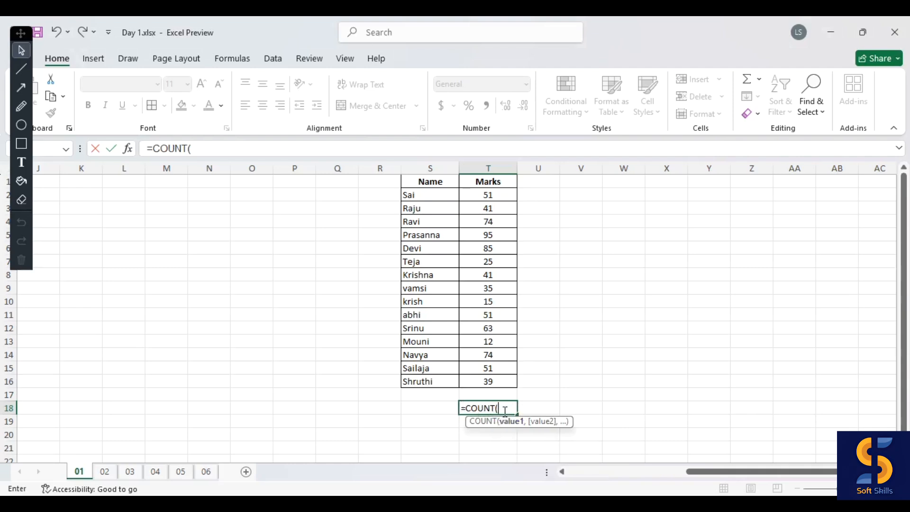
left_click_drag(504, 195, 506, 381)
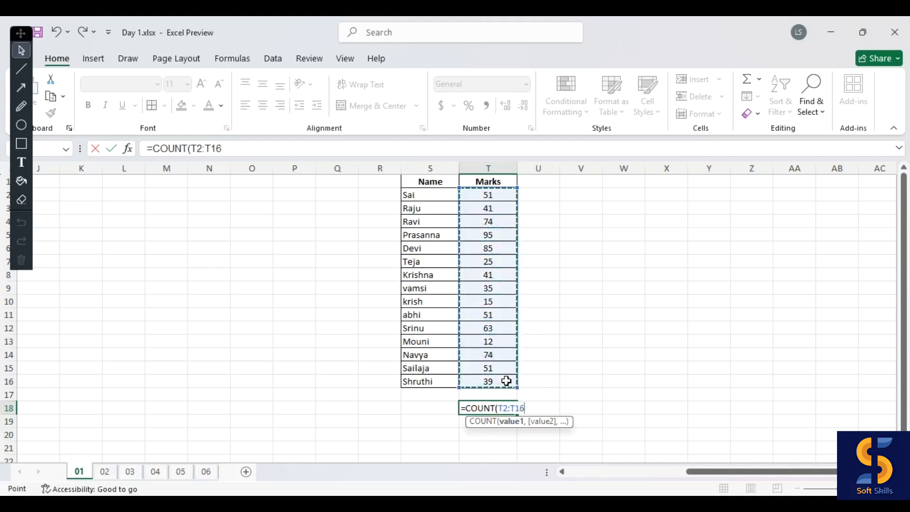
type(")")
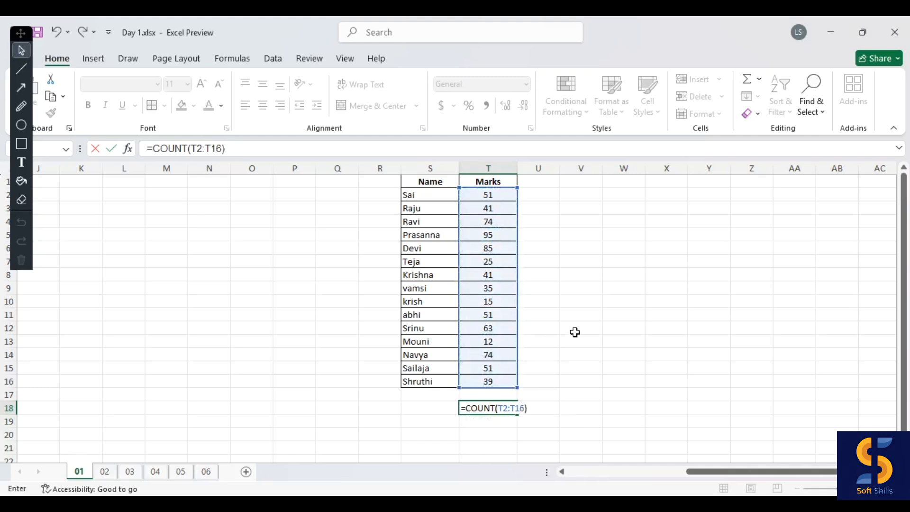
key("Return")
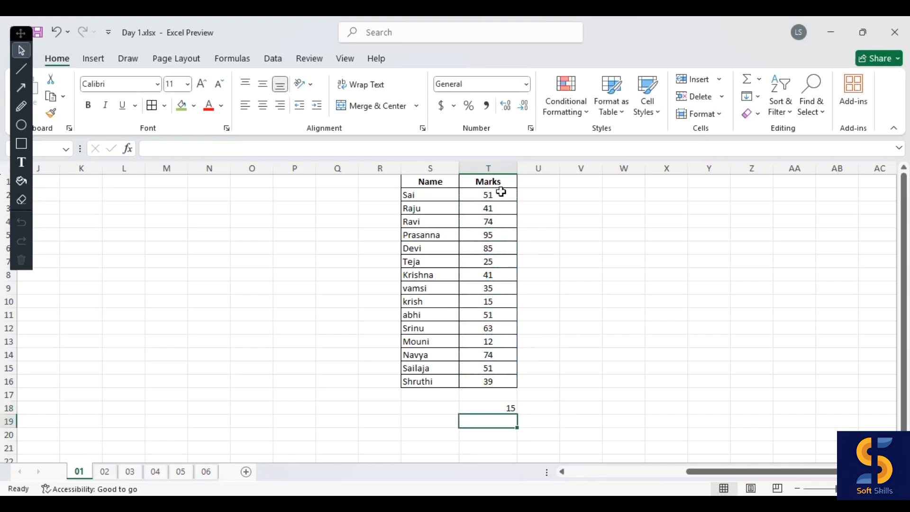
Review the COUNT formula in T18 against the Marks range, and fill cell T18 with green.
double_click(510, 408)
key("Escape")
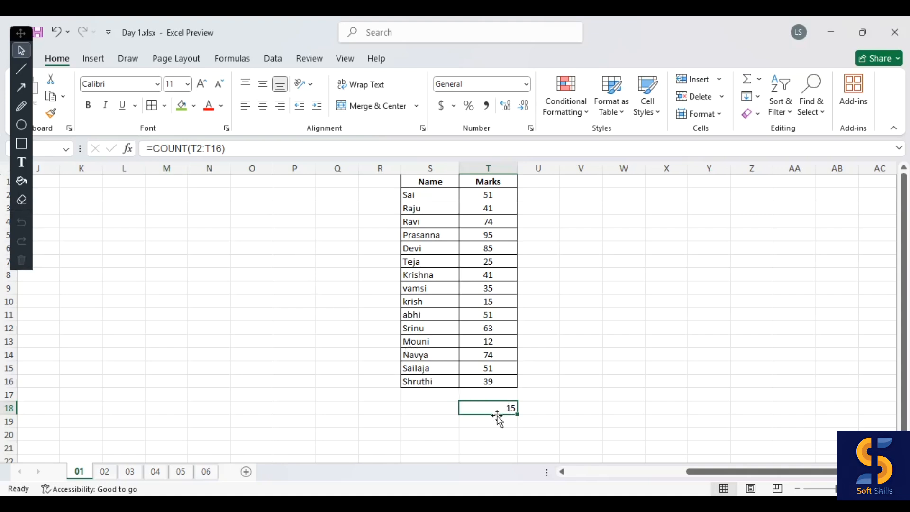
left_click_drag(496, 192, 501, 385)
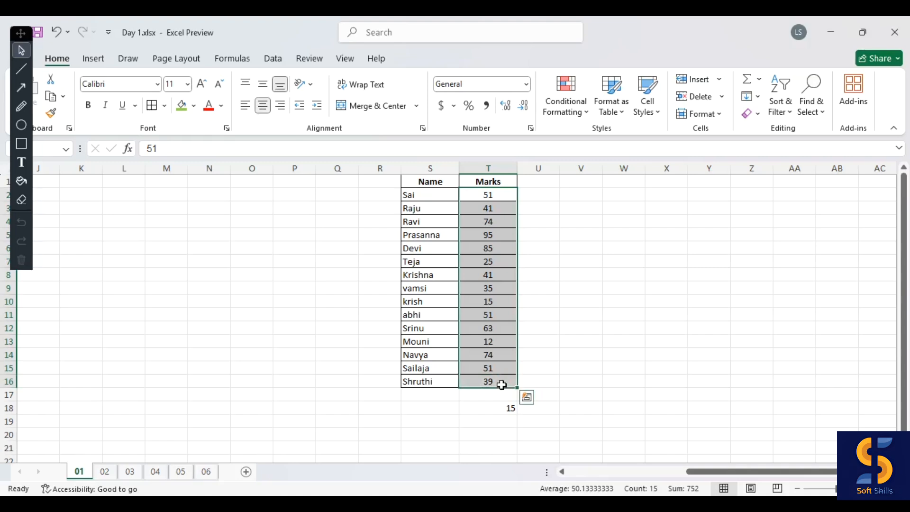
left_click(499, 407)
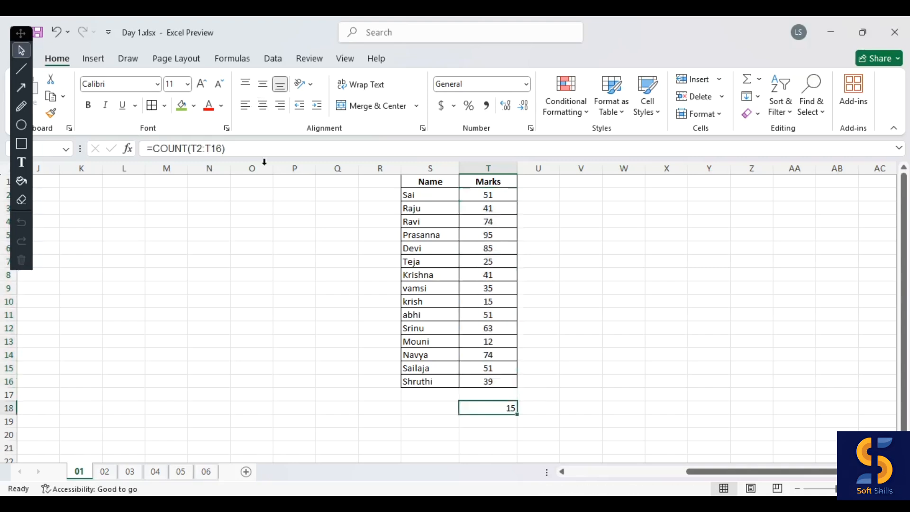
left_click(182, 104)
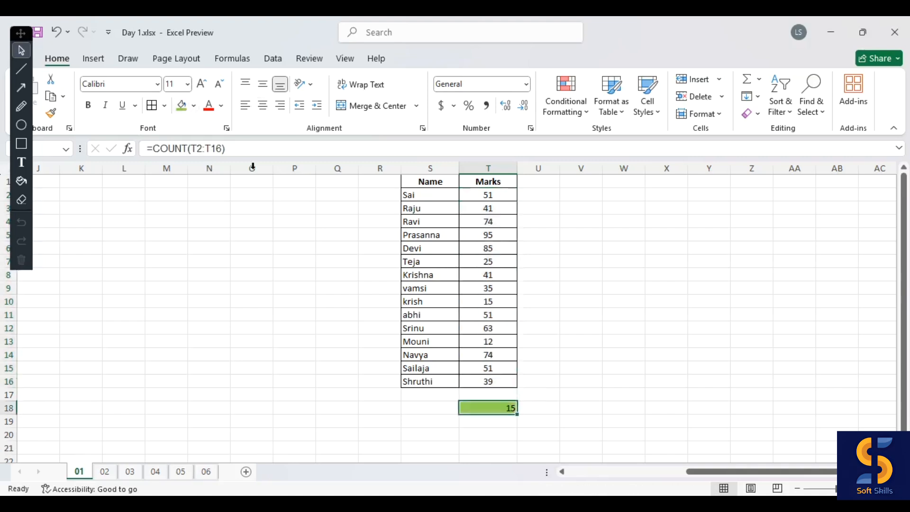
Compare the text entries in the Name column with the numbers in the Marks column counted in T18.
left_click(429, 407)
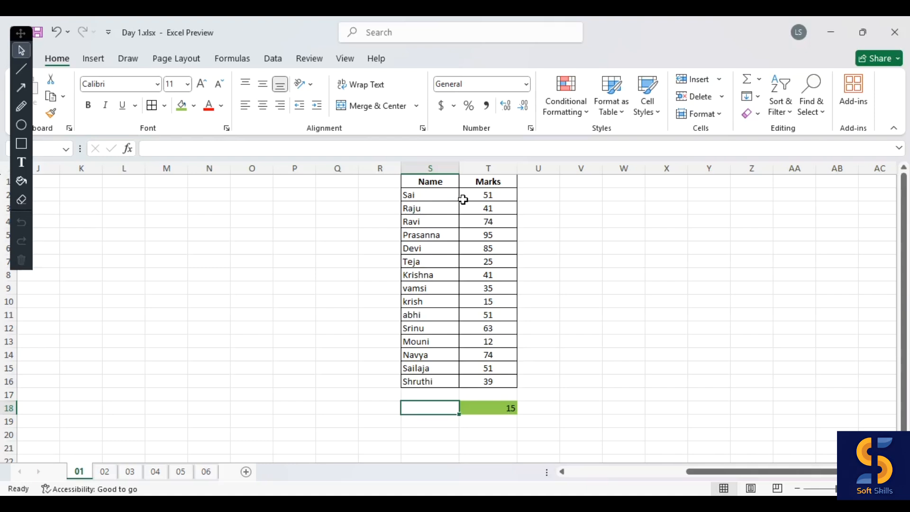
left_click_drag(419, 194, 421, 385)
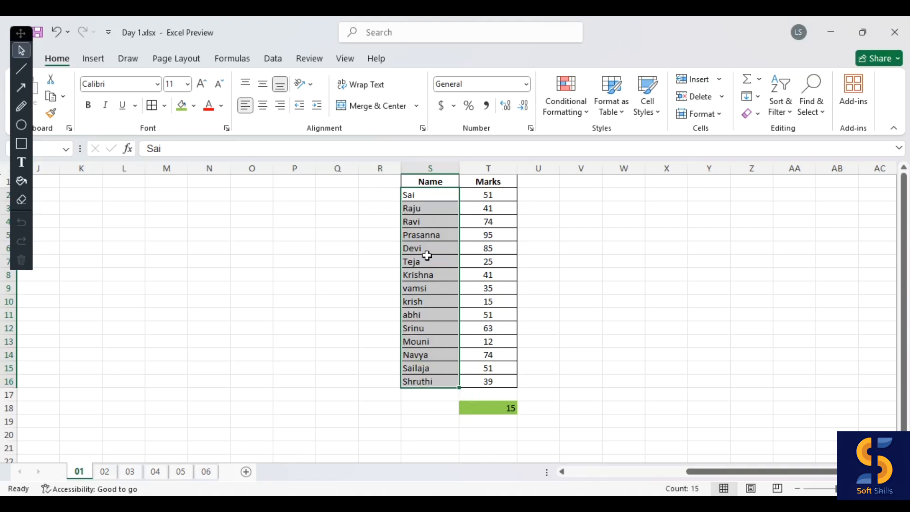
left_click(439, 407)
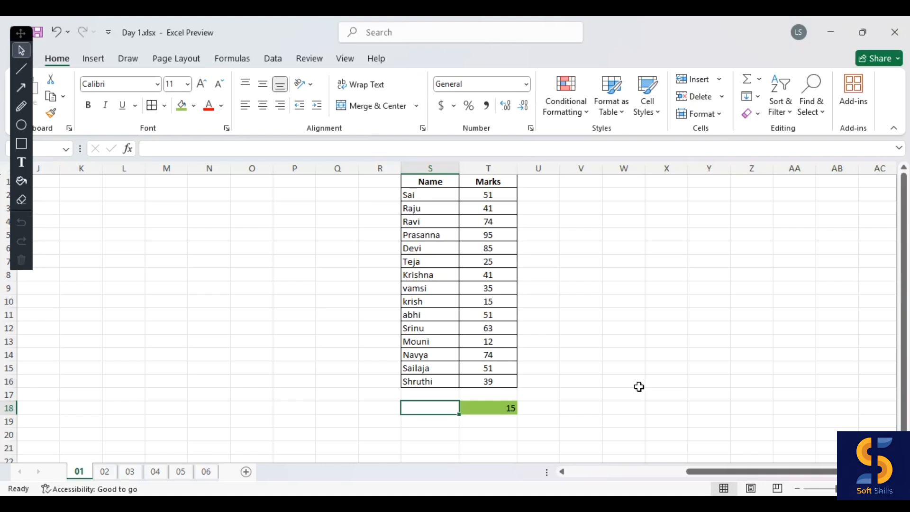
left_click(480, 406)
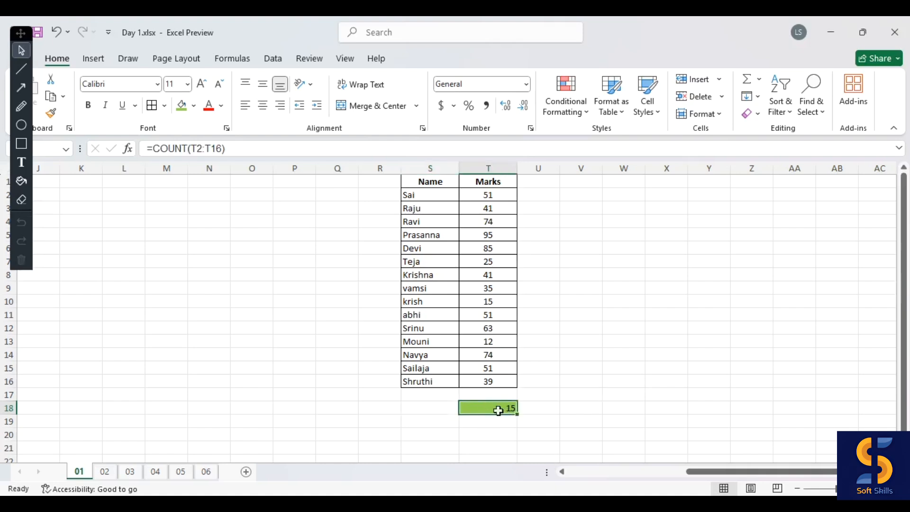
left_click_drag(491, 195, 494, 374)
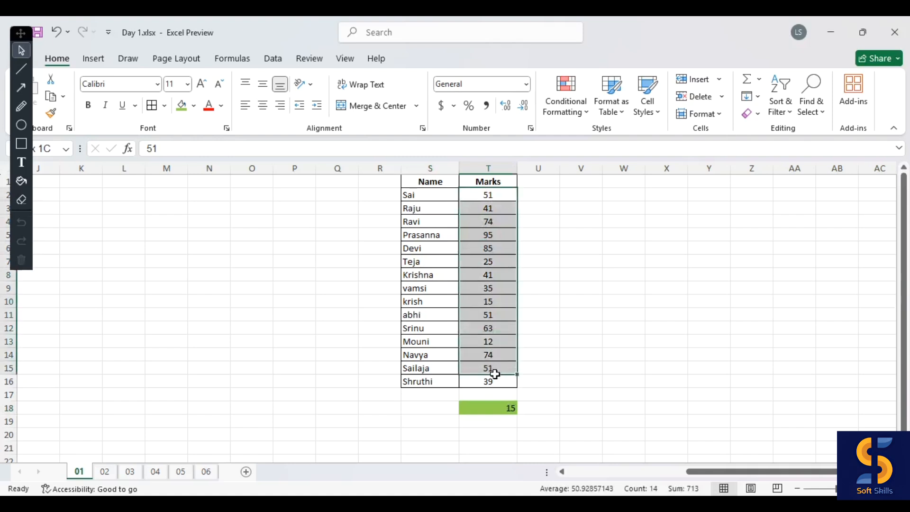
left_click(436, 408)
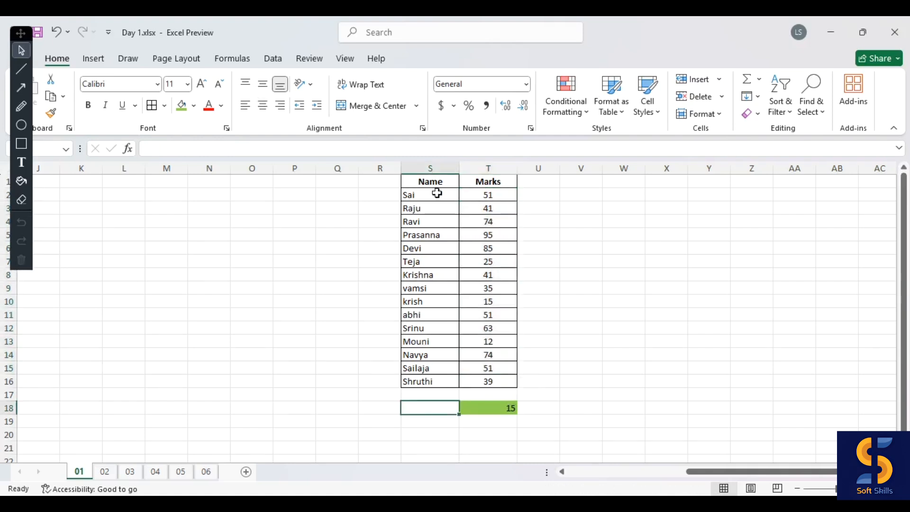
left_click_drag(437, 193, 439, 374)
Enter the formula =COUNTA(S2:S16) in cell S18 to count the non-empty entries in the Name column.
left_click(437, 408)
type("=")
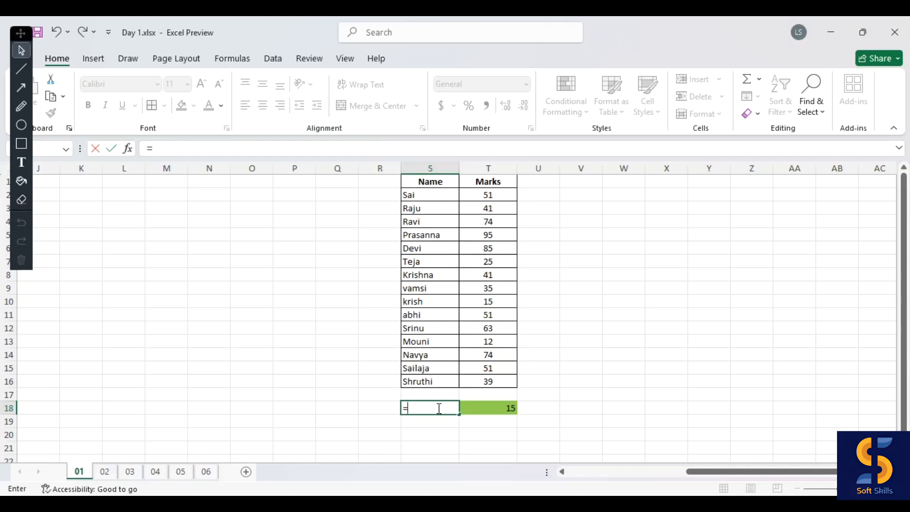
type("c")
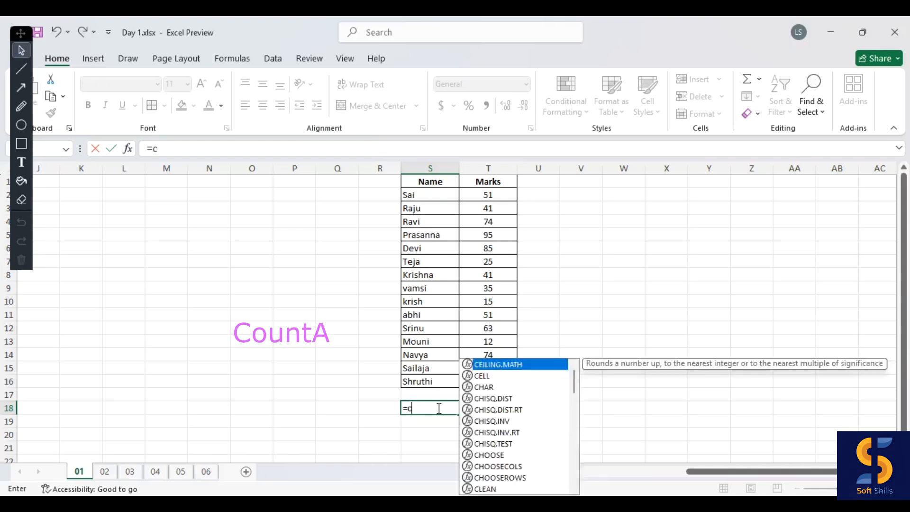
type("ount")
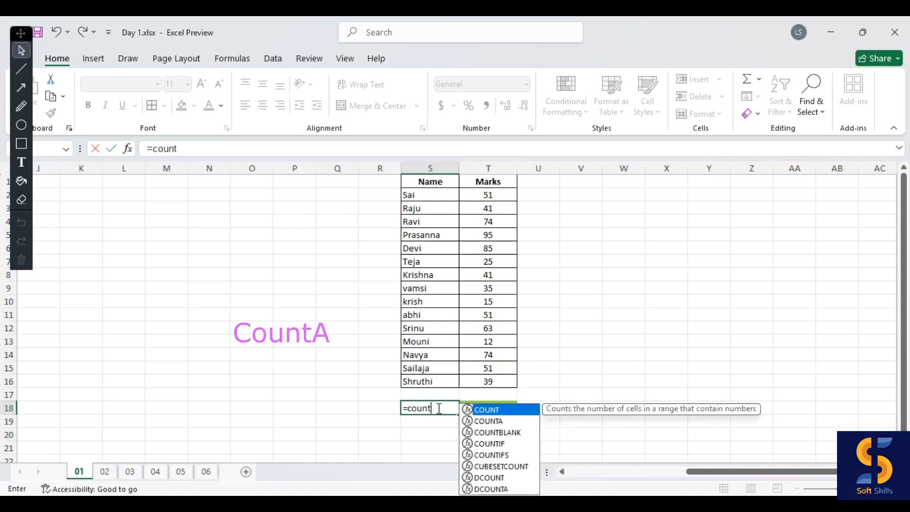
type("a")
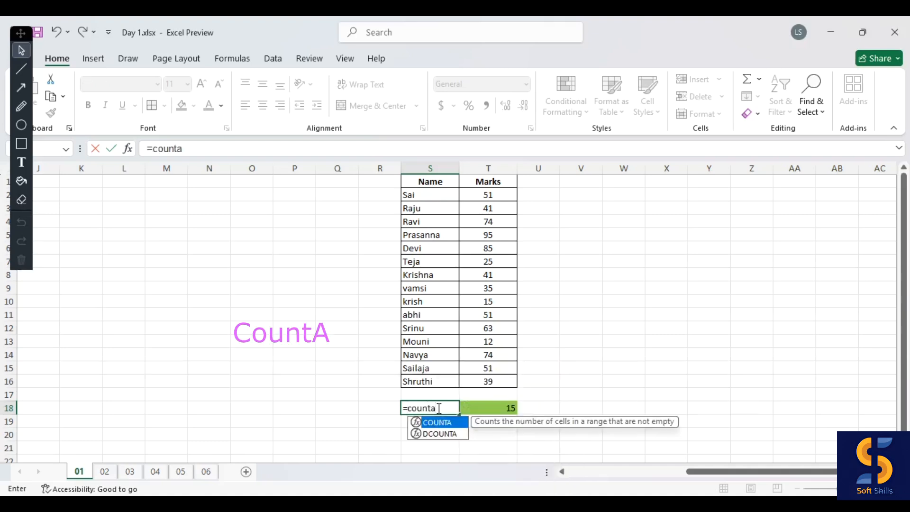
double_click(418, 425)
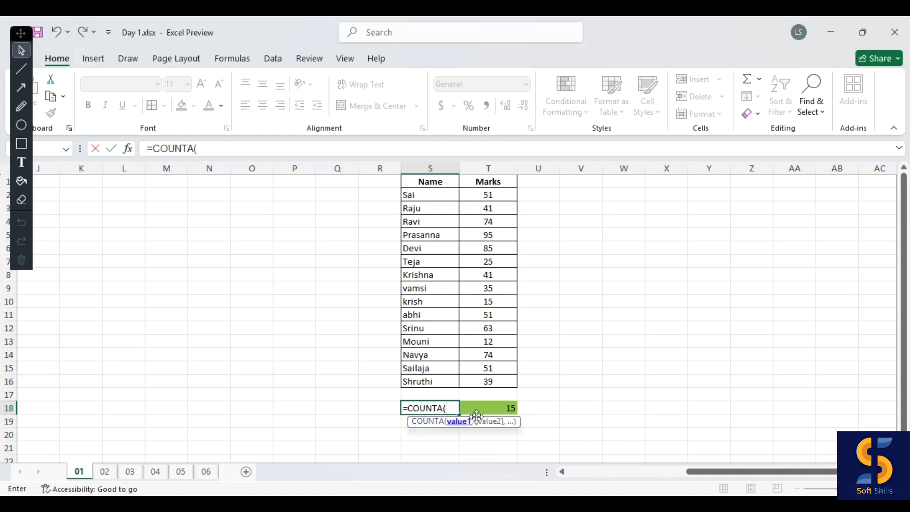
left_click_drag(443, 192, 440, 377)
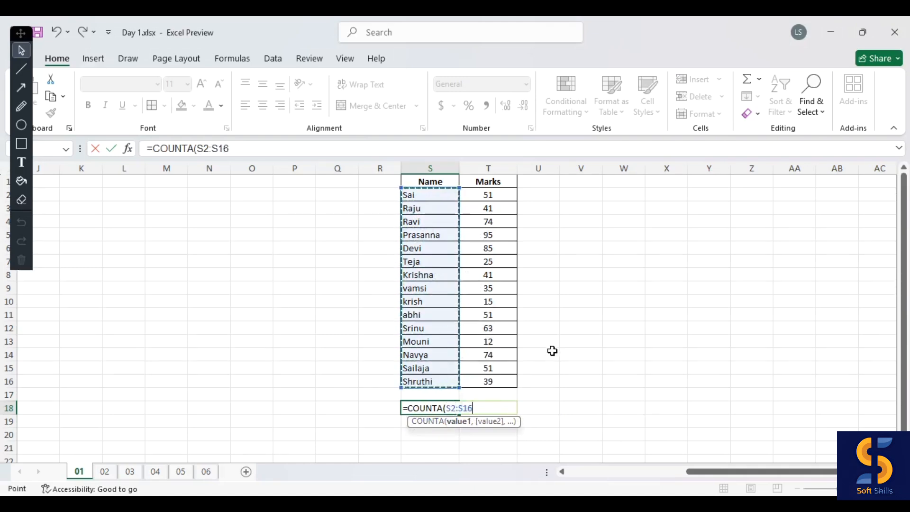
type(")")
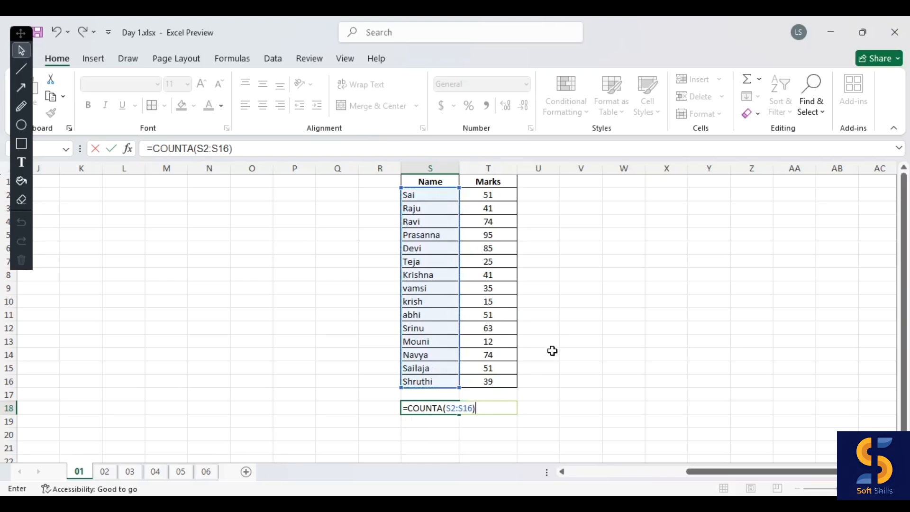
key("Return")
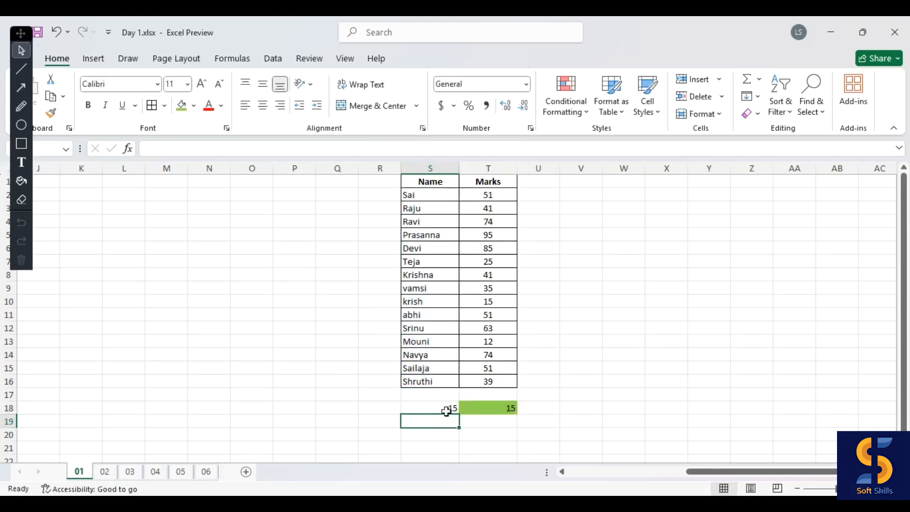
Check the COUNTA formula in S18 against the Name entries, and clear the mark in cell T7.
left_click(437, 410)
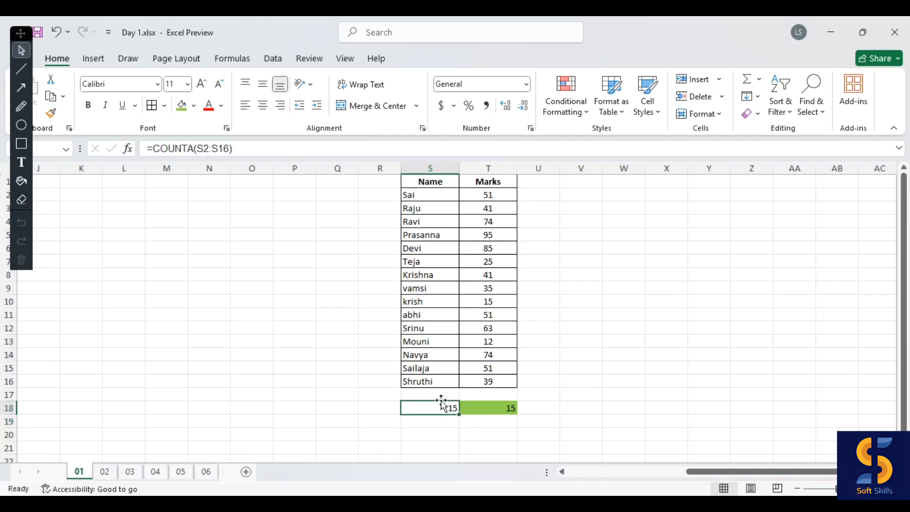
left_click(428, 198)
left_click_drag(428, 202, 428, 369)
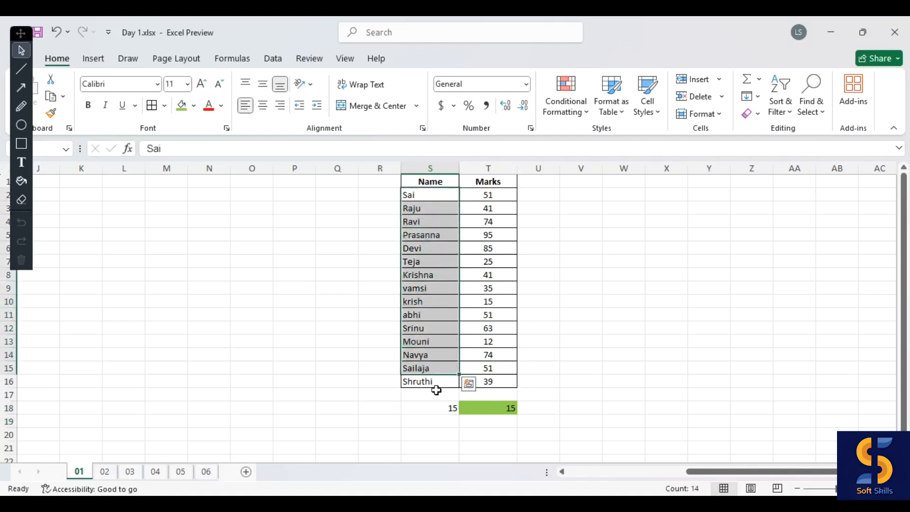
left_click(443, 407)
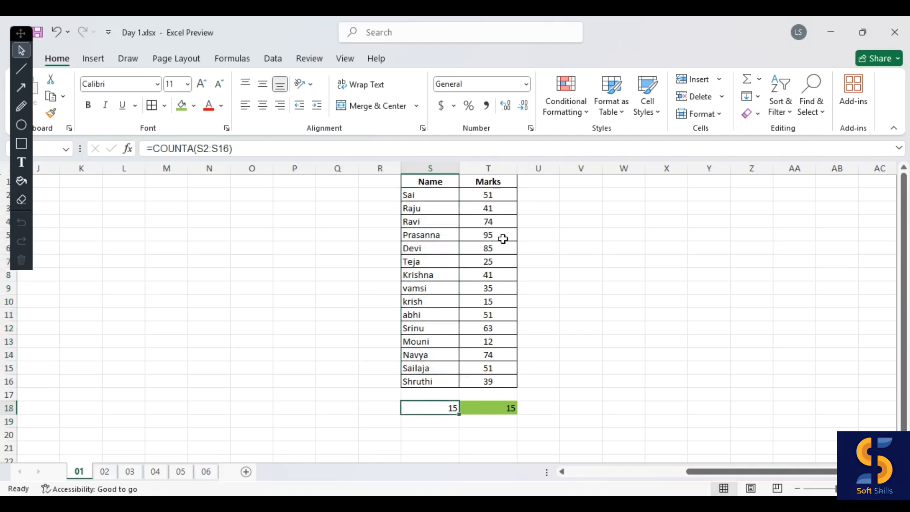
left_click(502, 412)
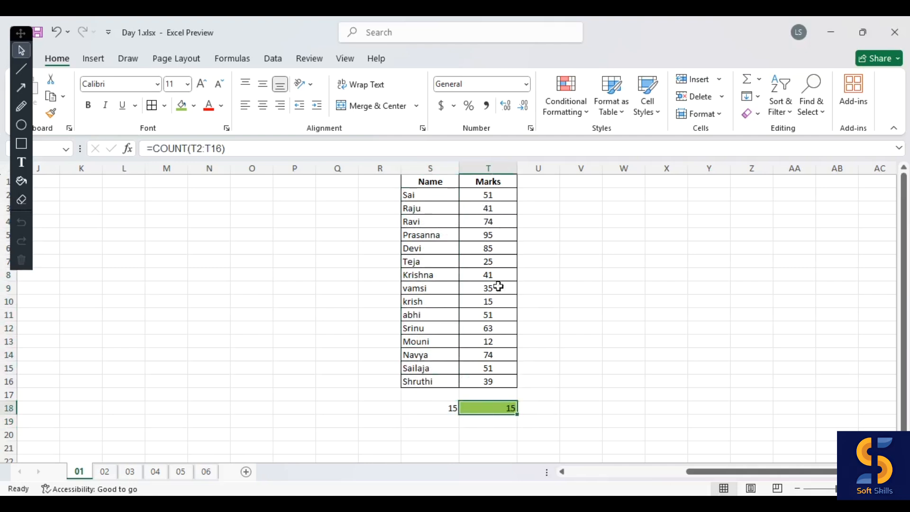
left_click(490, 261)
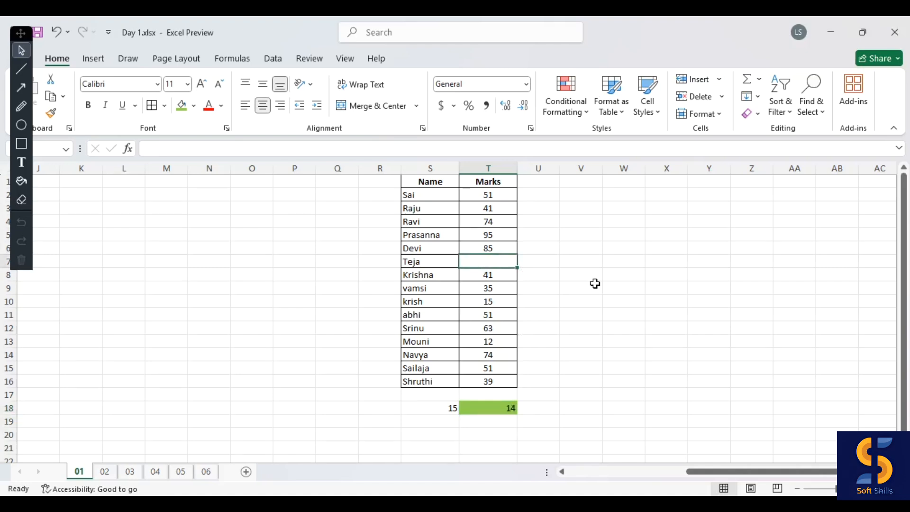
Compare the COUNT formula and result in T18 with the COUNTA formula and result in S18.
left_click(487, 407)
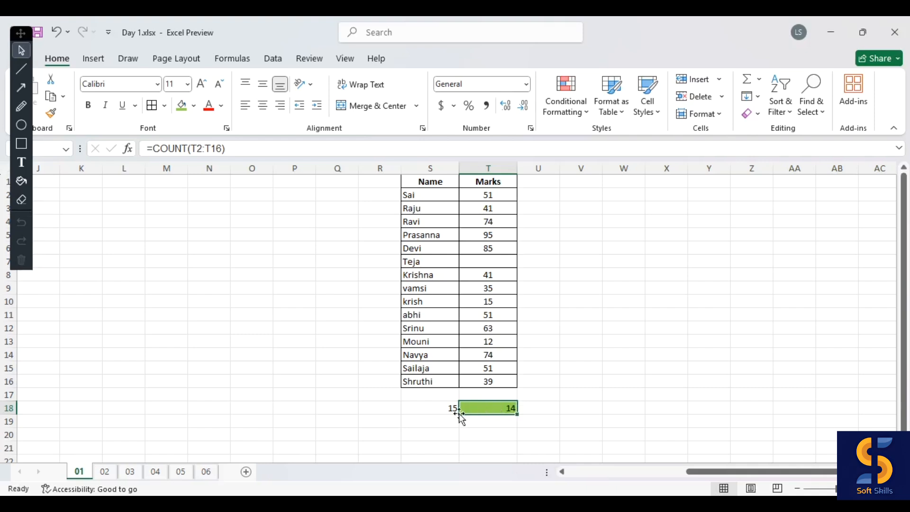
left_click(444, 408)
left_click(496, 404)
left_click(443, 406)
left_click(490, 405)
left_click(427, 410)
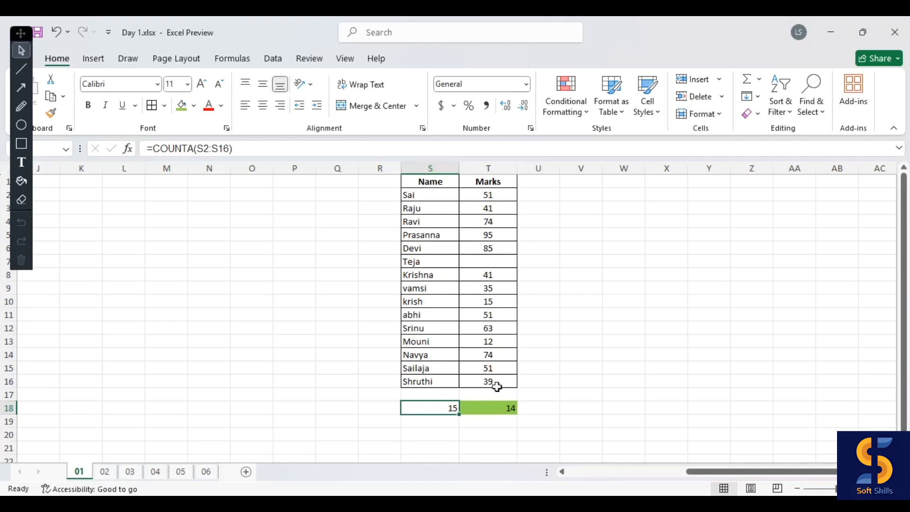
left_click(494, 408)
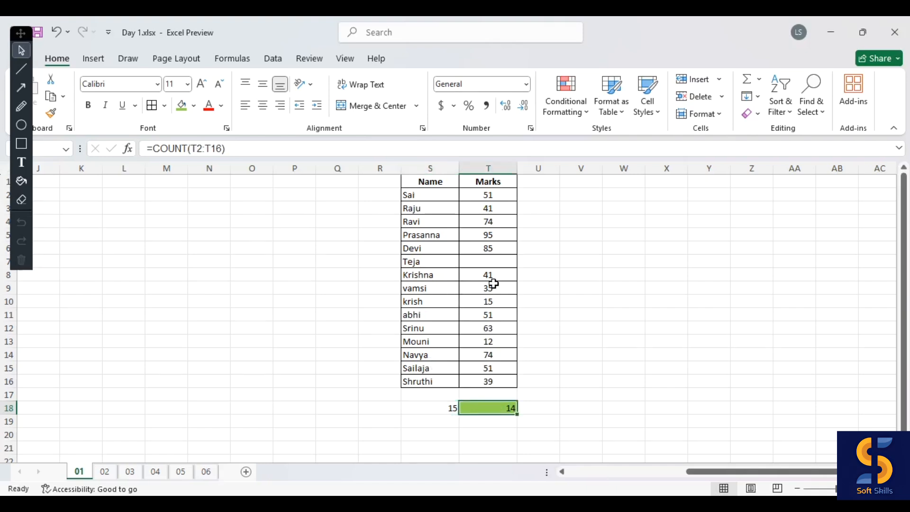
Clear the COUNTA and COUNT formulas from cells S18 and T18 below the Name and Marks table.
scroll(521, 306, "down", 1)
scroll(519, 317, "up", 1)
left_click(469, 439)
left_click_drag(426, 410, 483, 405)
key("Delete")
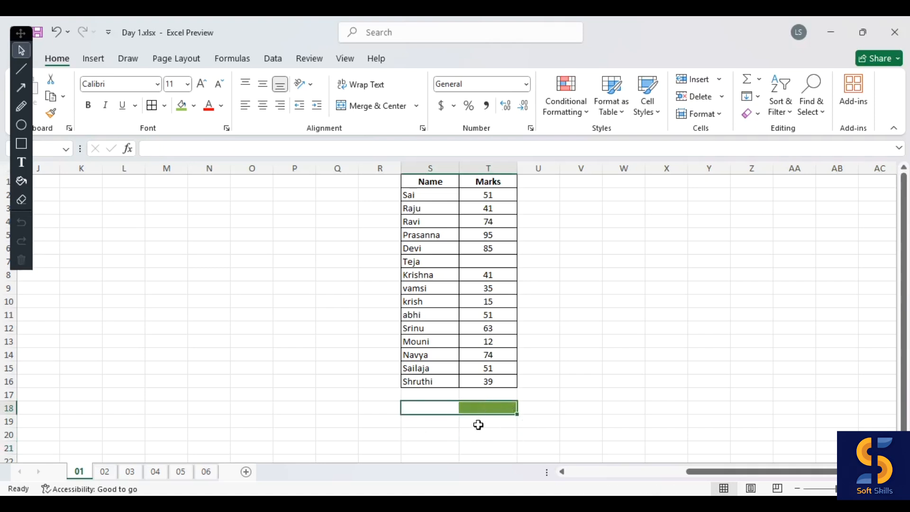
Enter the formula =COUNTBLANK(T2:T16) in cell T18 to count the empty cells in the Marks column.
left_click(479, 408)
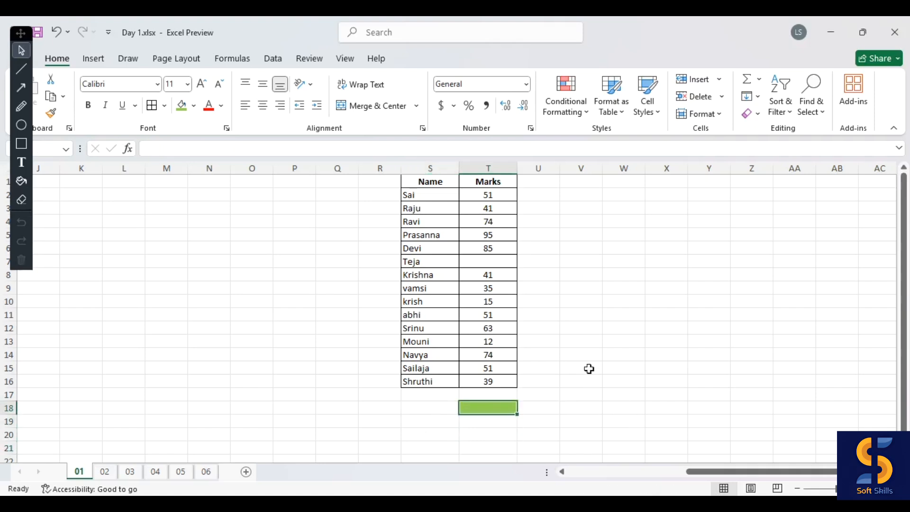
type("=")
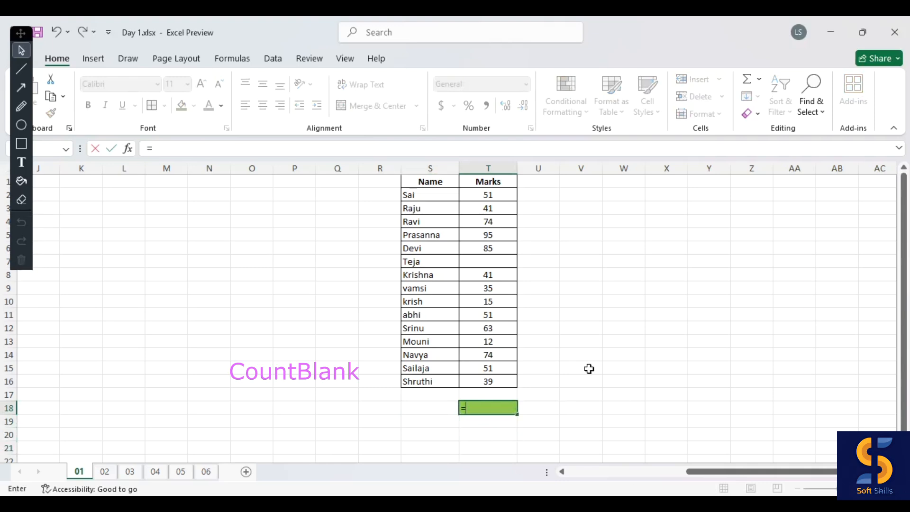
type("cou")
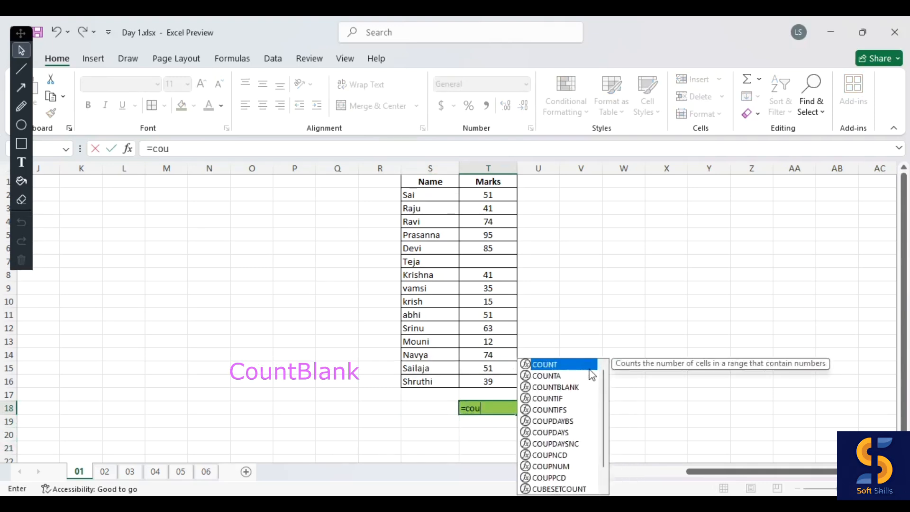
type("ntbl")
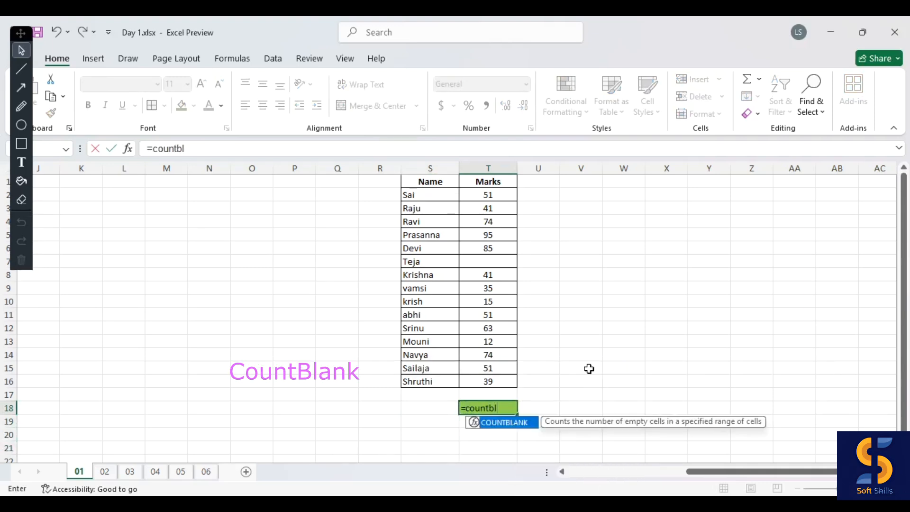
double_click(495, 423)
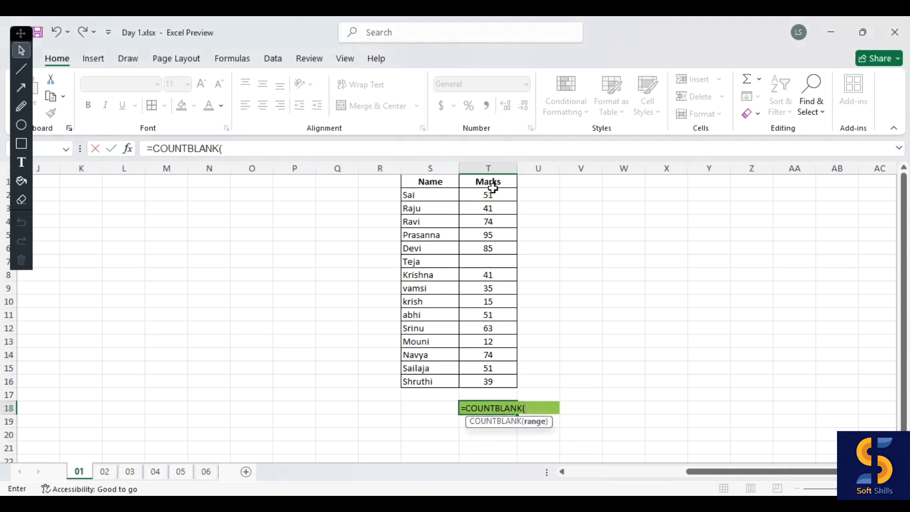
left_click_drag(496, 195, 503, 377)
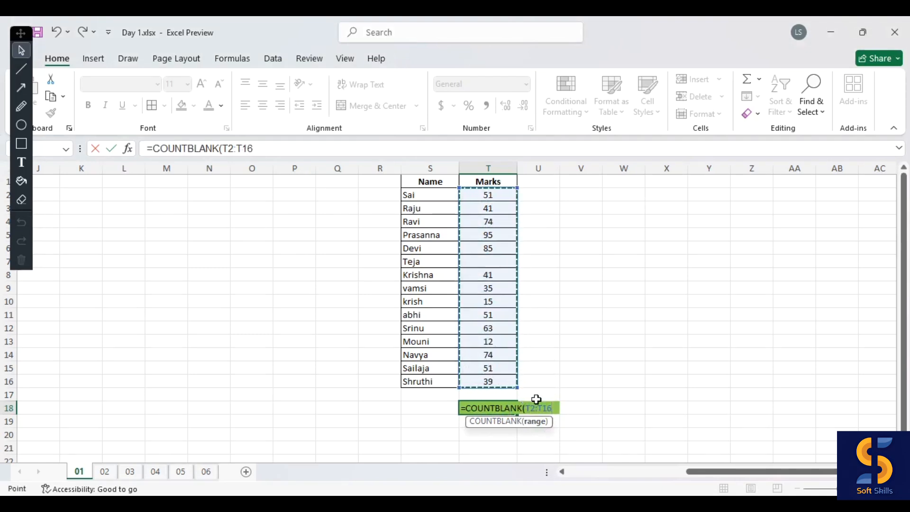
type(")")
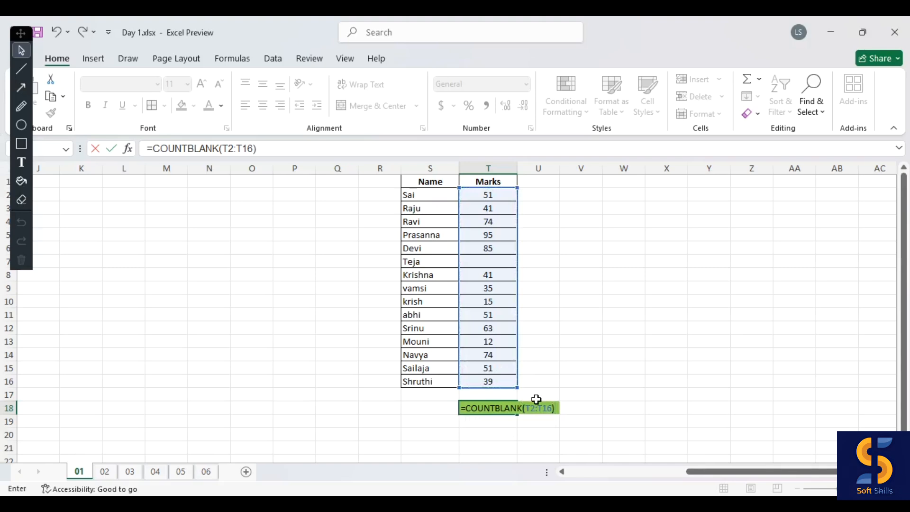
key("Return")
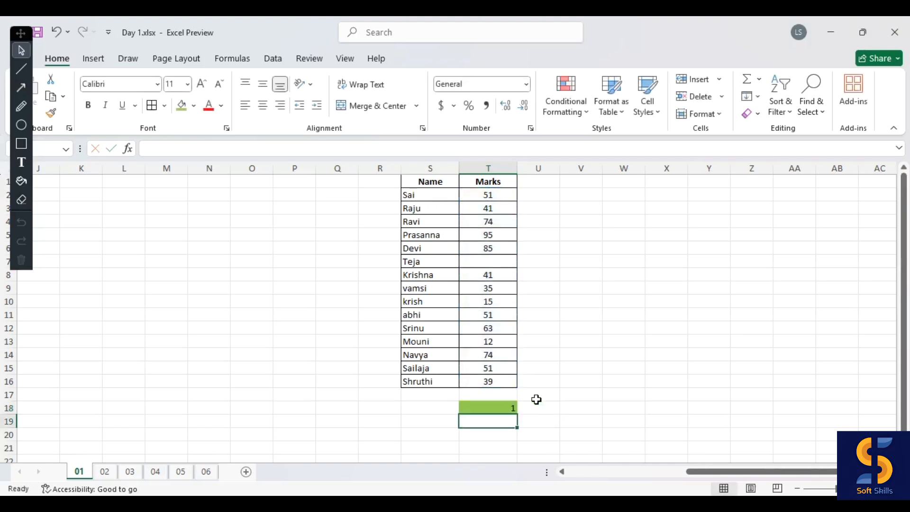
Check the COUNTBLANK formula in T18 against the empty cell T7, and clear the mark in cell T11.
left_click(490, 403)
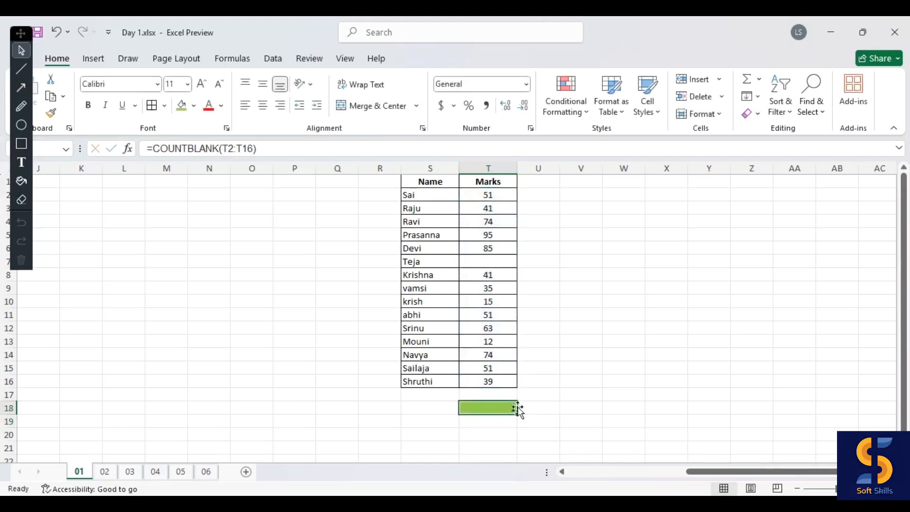
left_click(489, 261)
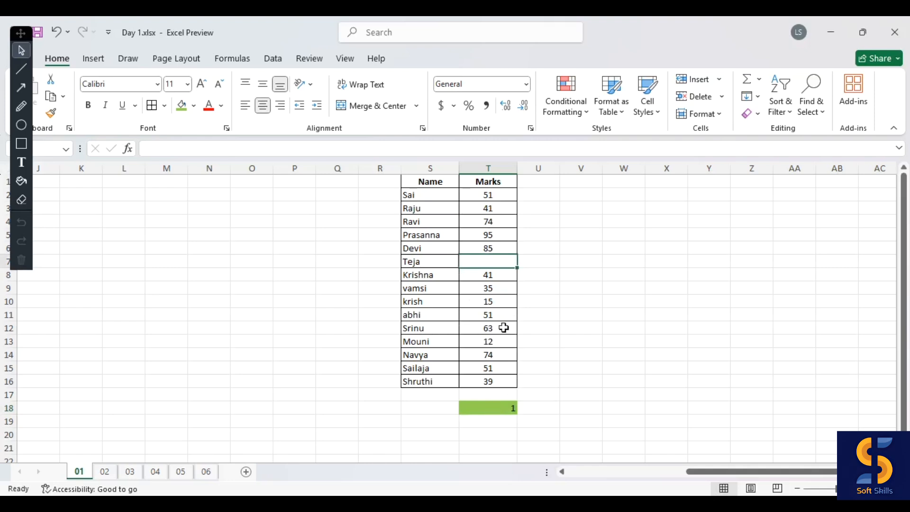
left_click(486, 315)
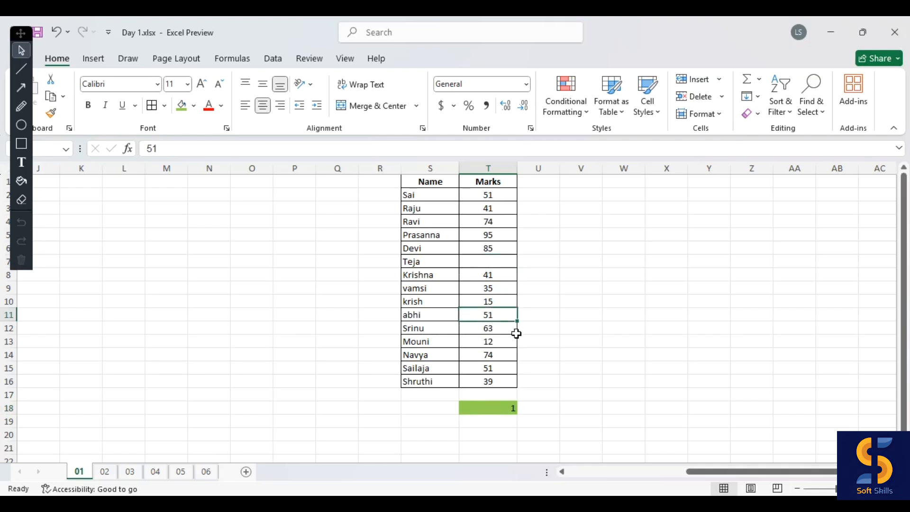
key("Delete")
left_click(492, 413)
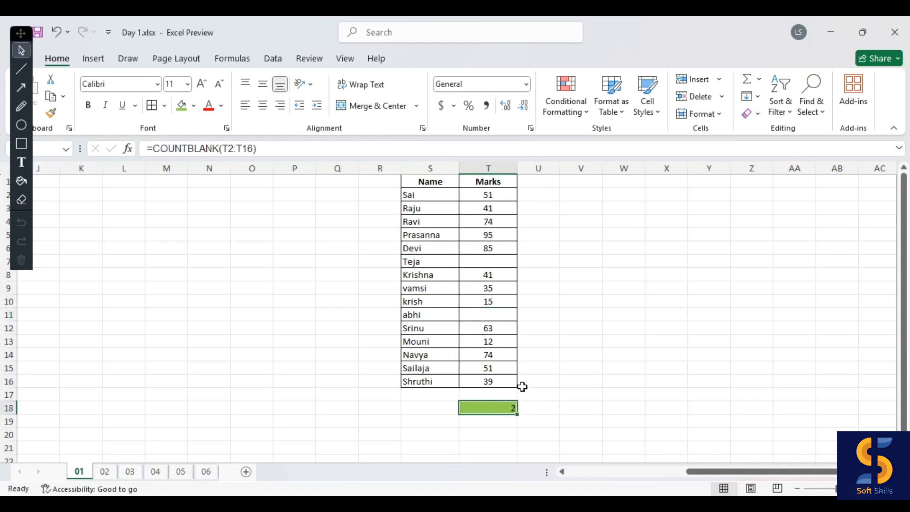
Compare the empty Marks cells T7 and T11 with the COUNTBLANK formula and its range in T18.
left_click(494, 262)
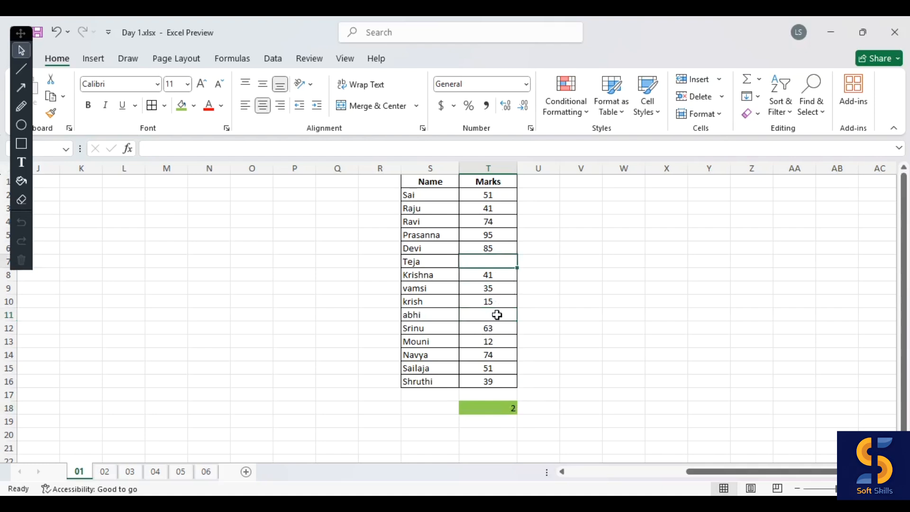
left_click(496, 314, "ctrl")
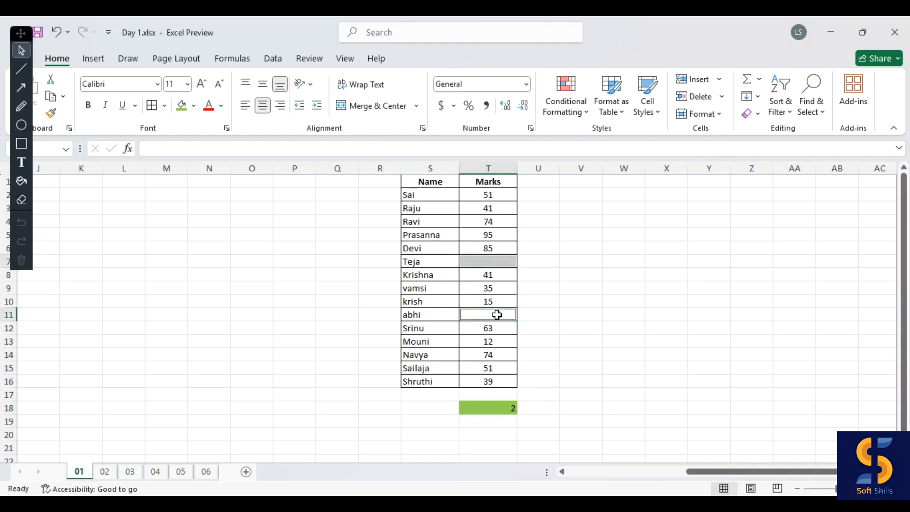
left_click(495, 409)
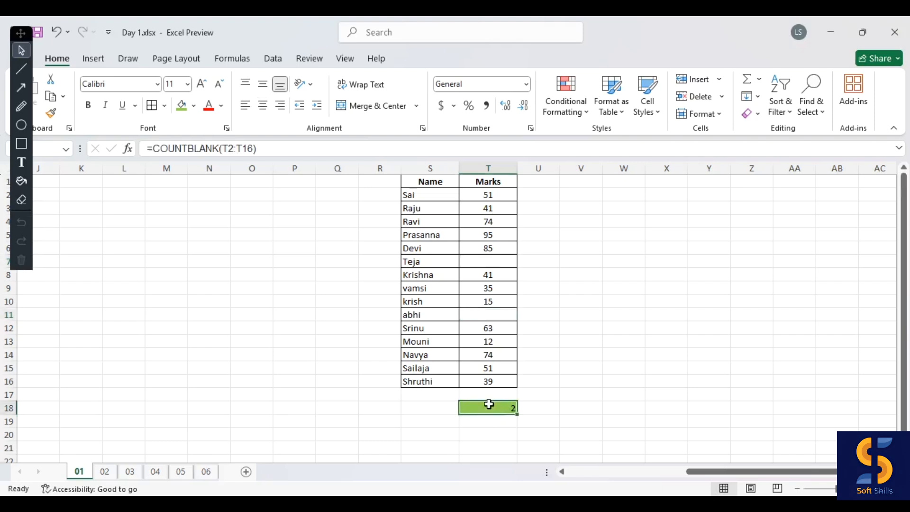
double_click(490, 408)
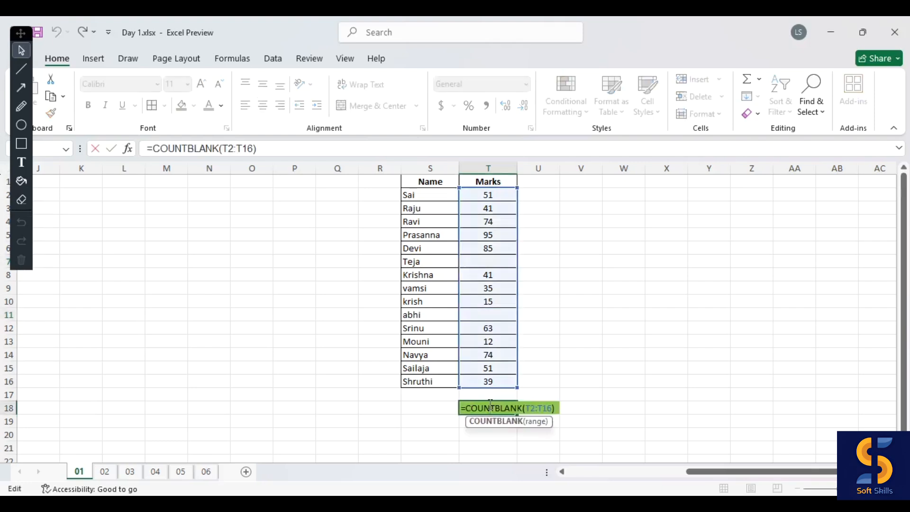
key("Escape")
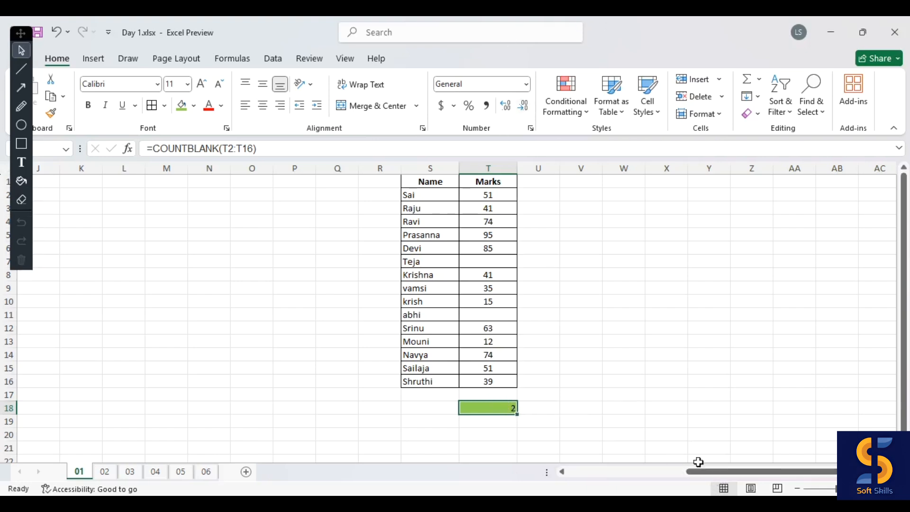
Move the annotation toolbar clear of the name and marks table in A1:B16 at the start of sheet 01.
left_click_drag(736, 475, 533, 455)
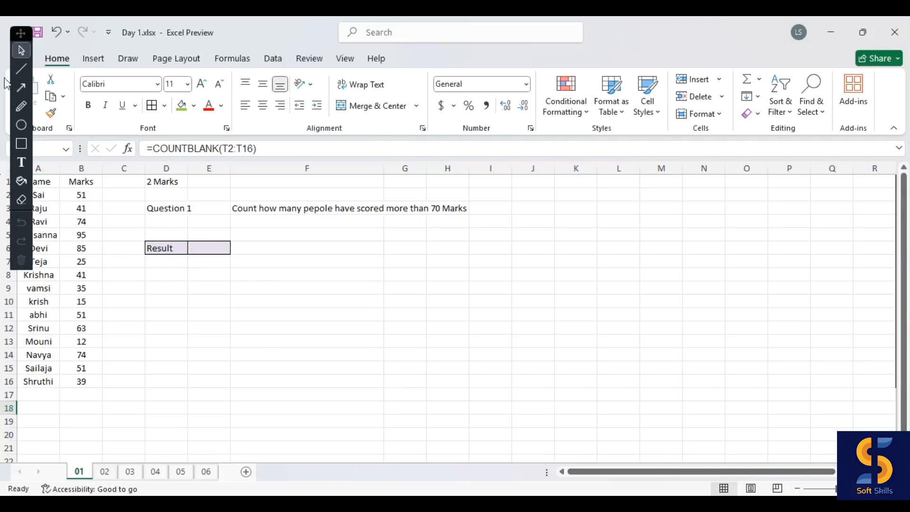
mouse_move(24, 35)
left_mouse_down()
mouse_move(856, 36)
mouse_move(903, 67)
mouse_move(903, 105)
left_mouse_up()
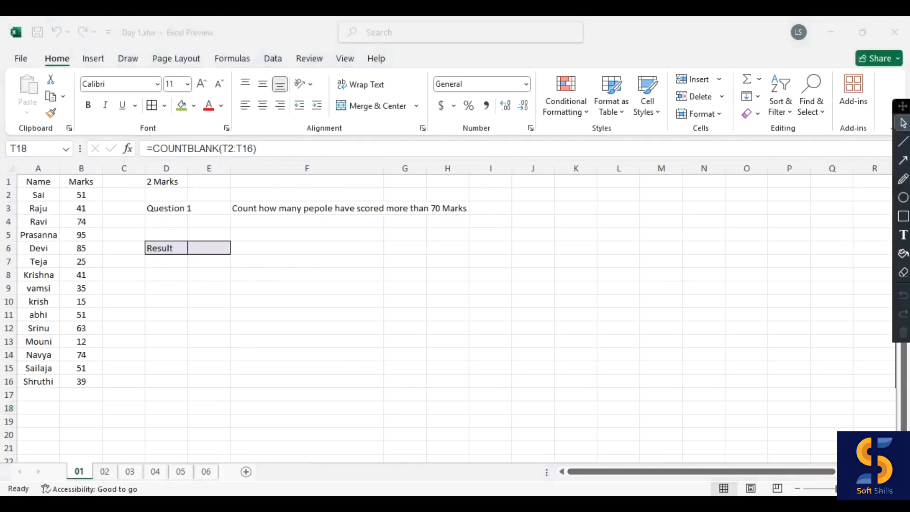
left_click_drag(36, 180, 66, 379)
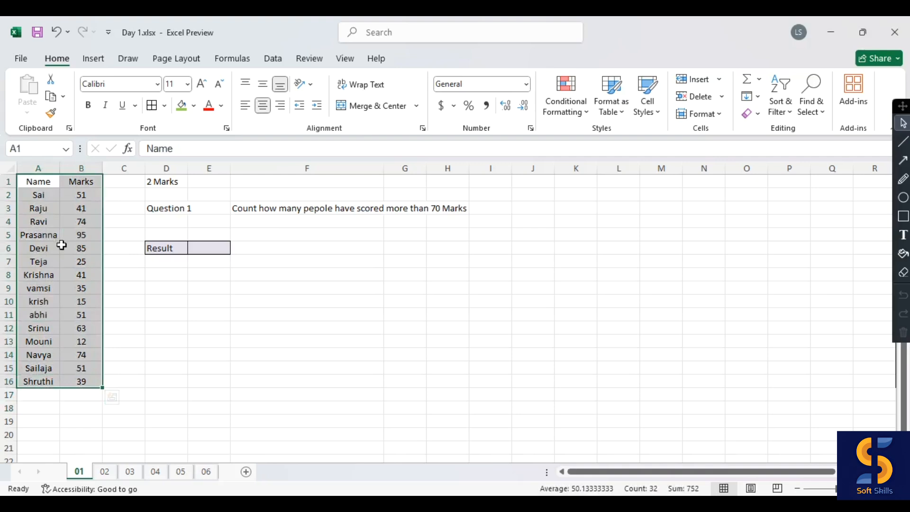
left_click(249, 235)
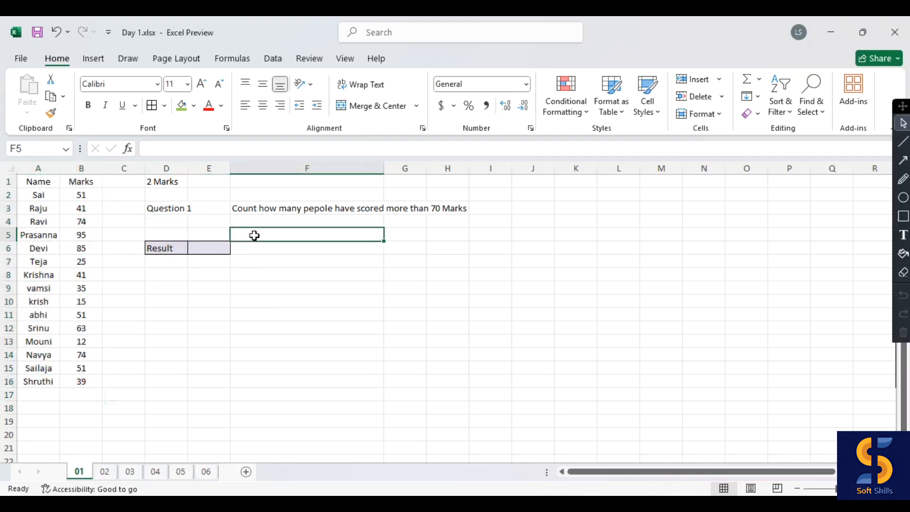
Read Question 1 in F3 and examine the names and the marks in B2:B16 that it refers to.
left_click(163, 210)
left_click(255, 209)
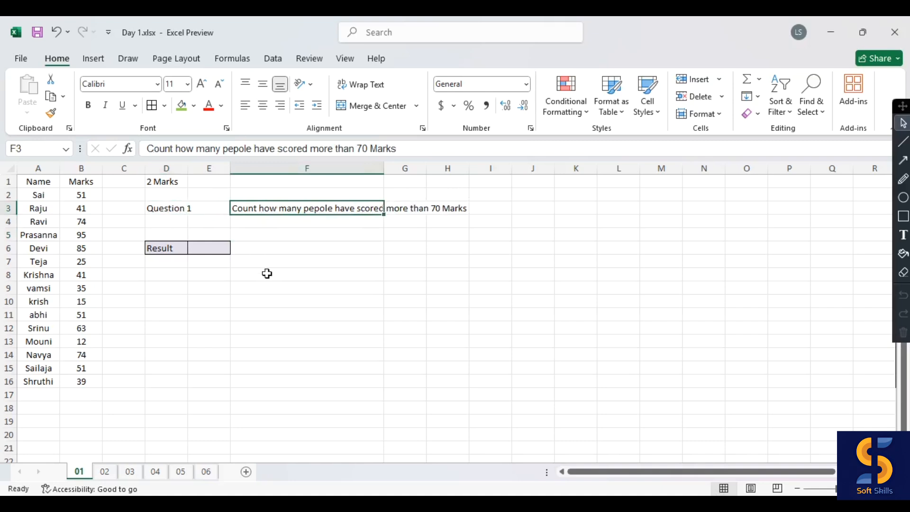
left_click(274, 254)
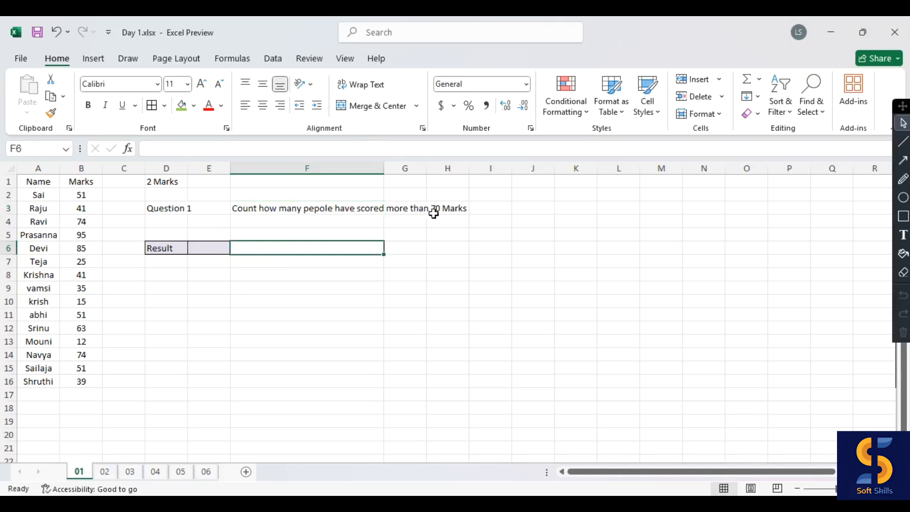
left_click_drag(26, 194, 83, 288)
left_click_drag(70, 197, 80, 383)
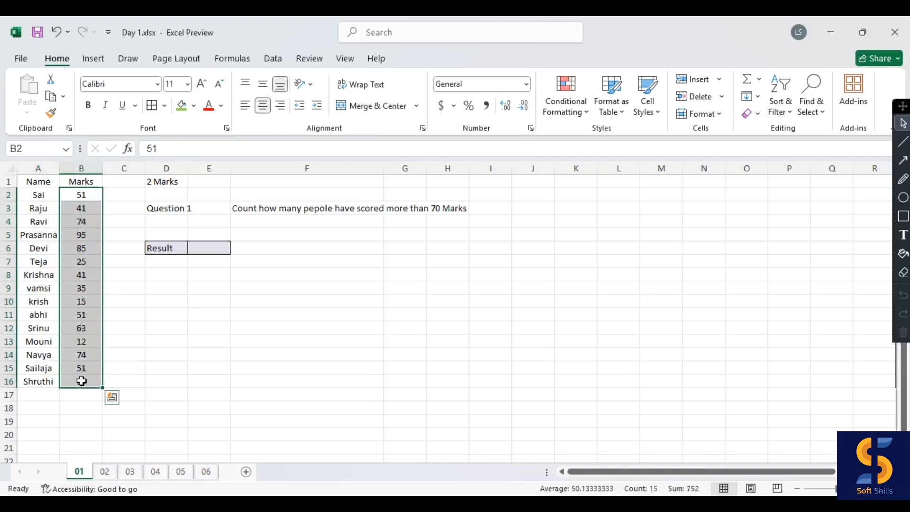
left_click(110, 329)
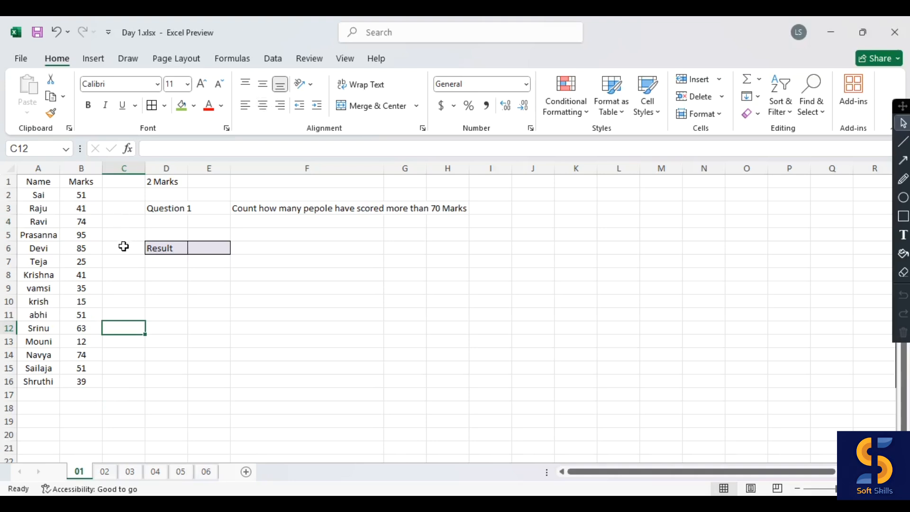
Enter =COUNTIF(B2:B16,">70") in the Result cell E6 to count the marks above 70.
left_click(204, 247)
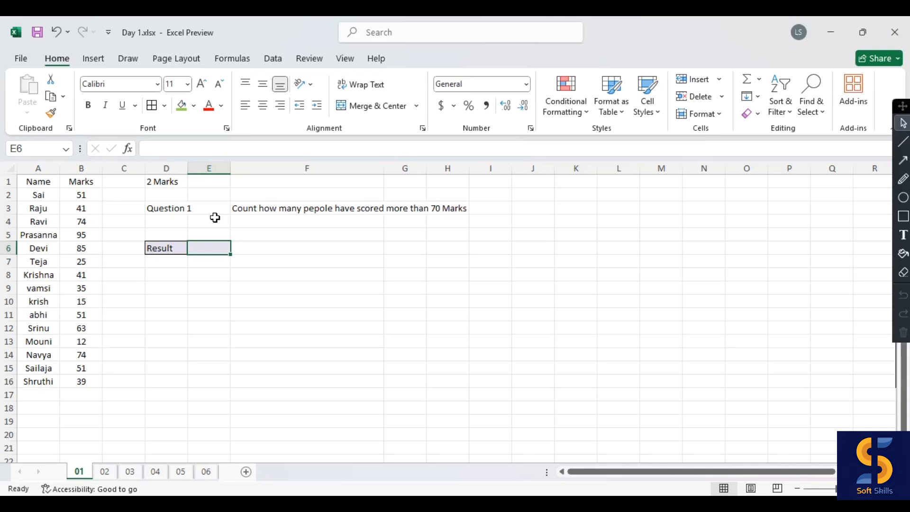
type("=")
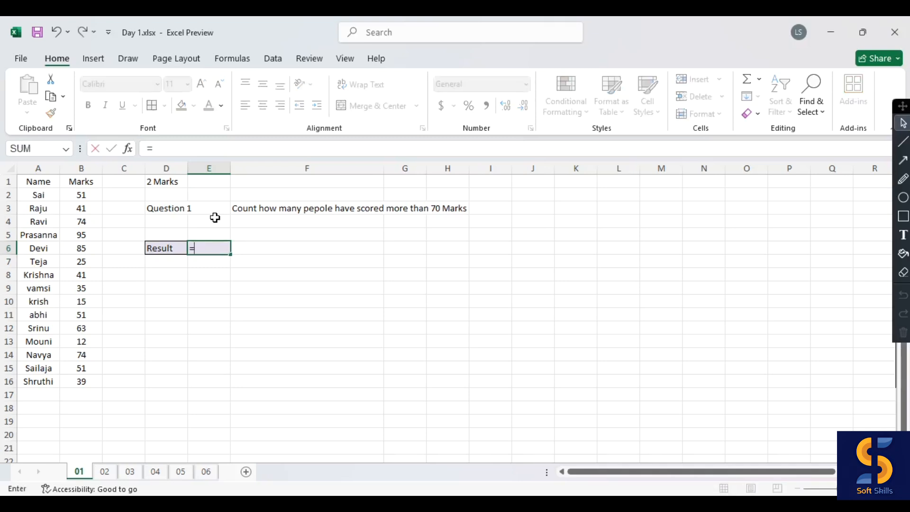
type("cou")
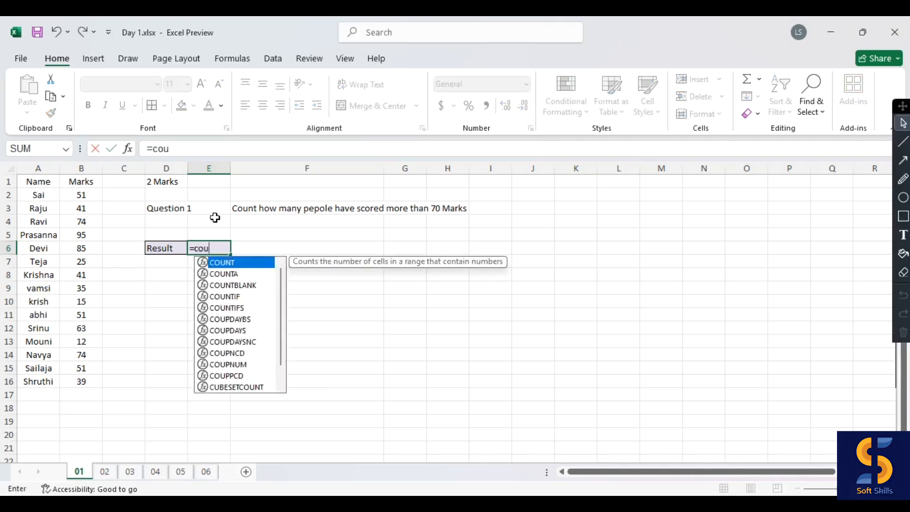
type("nt")
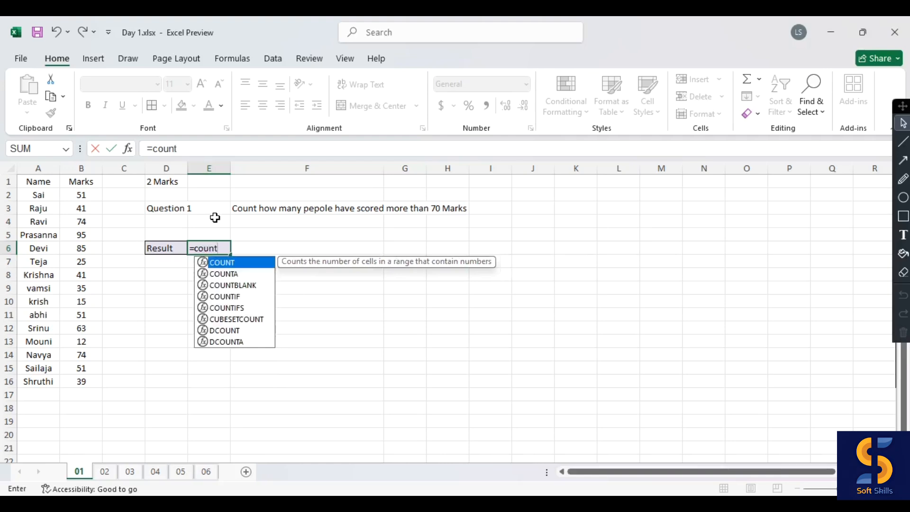
type("i")
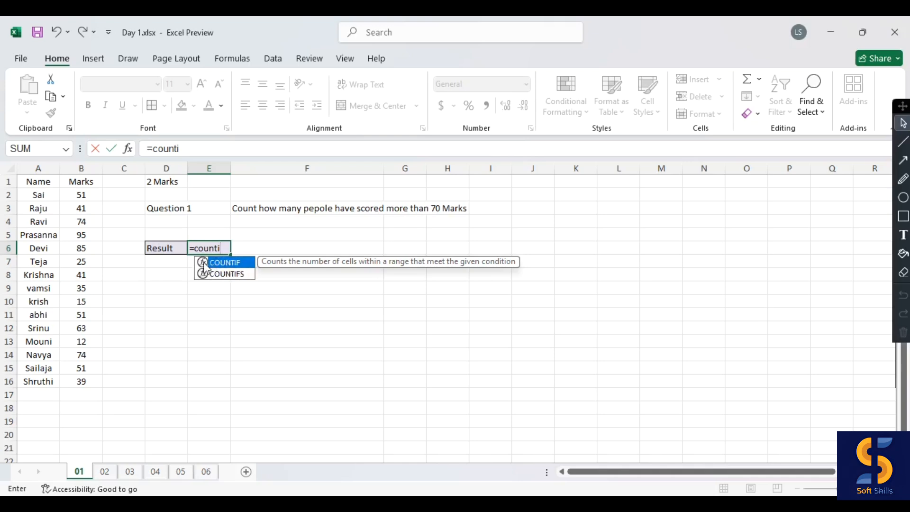
double_click(223, 263)
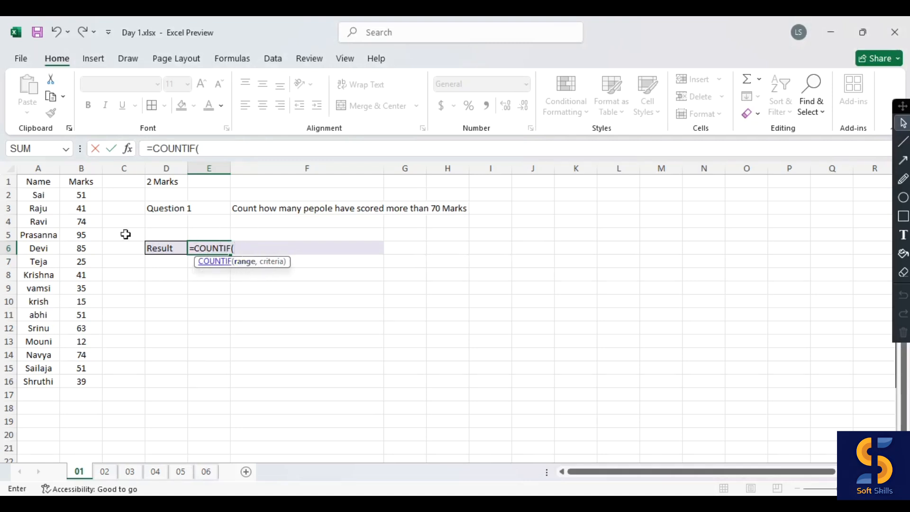
left_click_drag(84, 195, 81, 382)
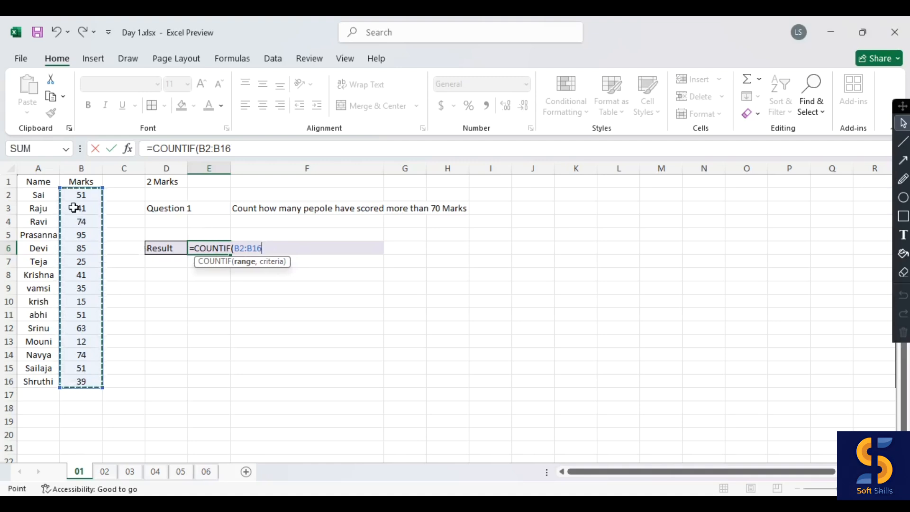
type(",\">70")
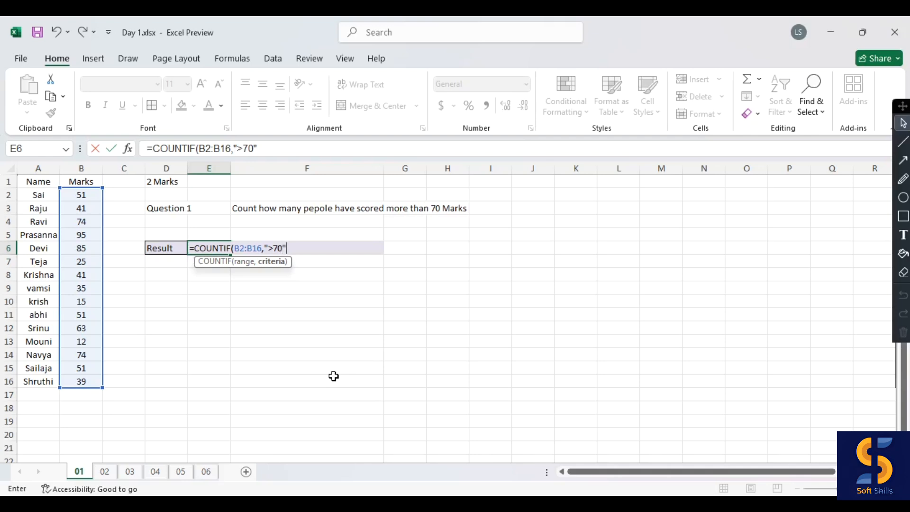
type(")")
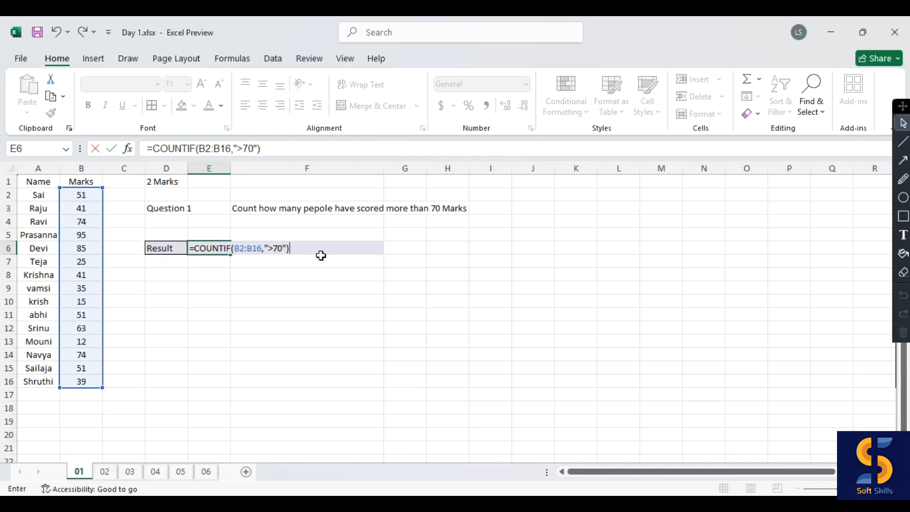
key("Return")
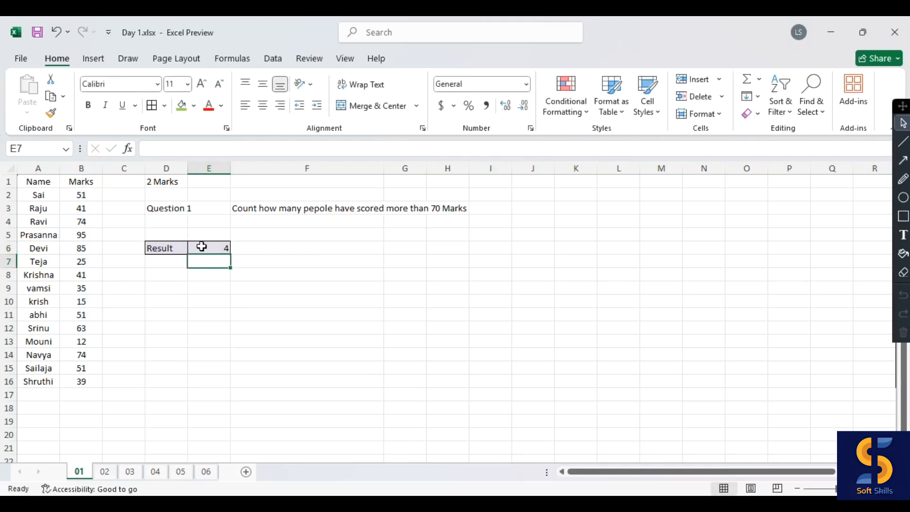
Fill the result cell E6 and the marks above 70 in B4, B5, B6 and B14 with green.
left_click(202, 246)
left_click(181, 105)
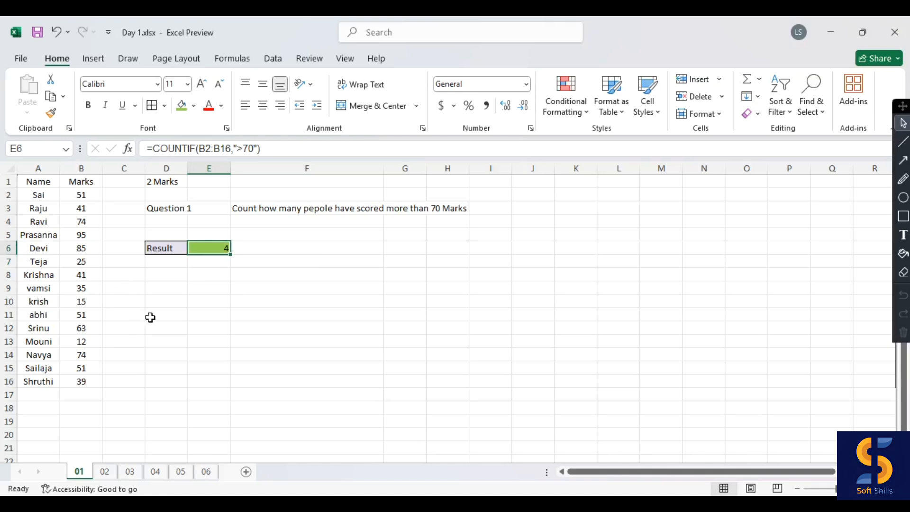
left_click(87, 222)
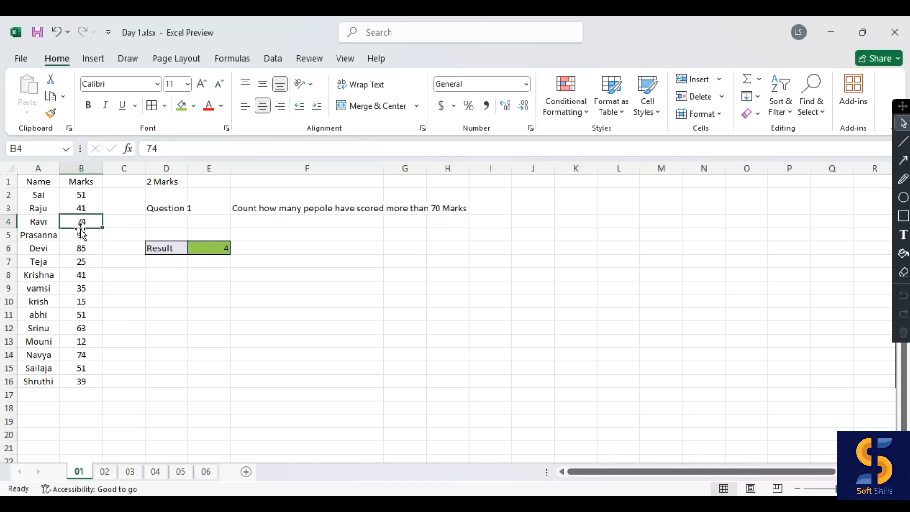
left_click(181, 105)
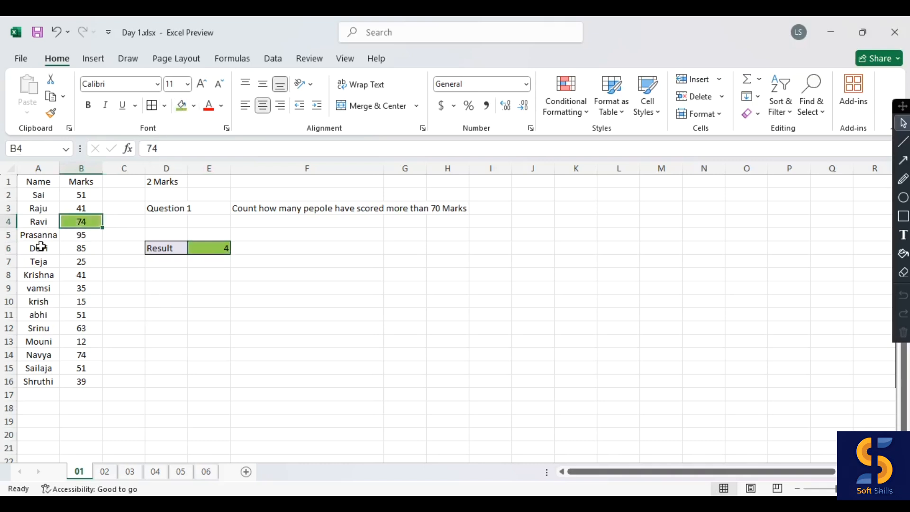
left_click(84, 235)
left_click(181, 104)
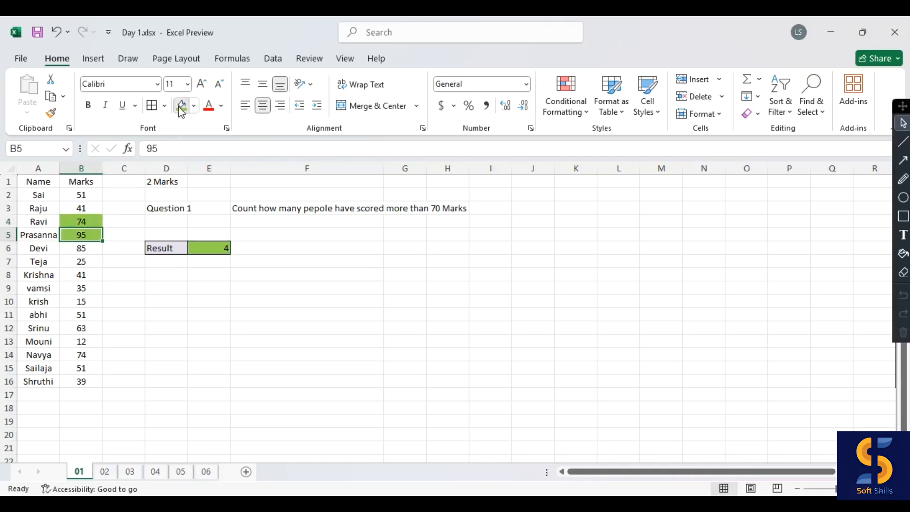
left_click(68, 247)
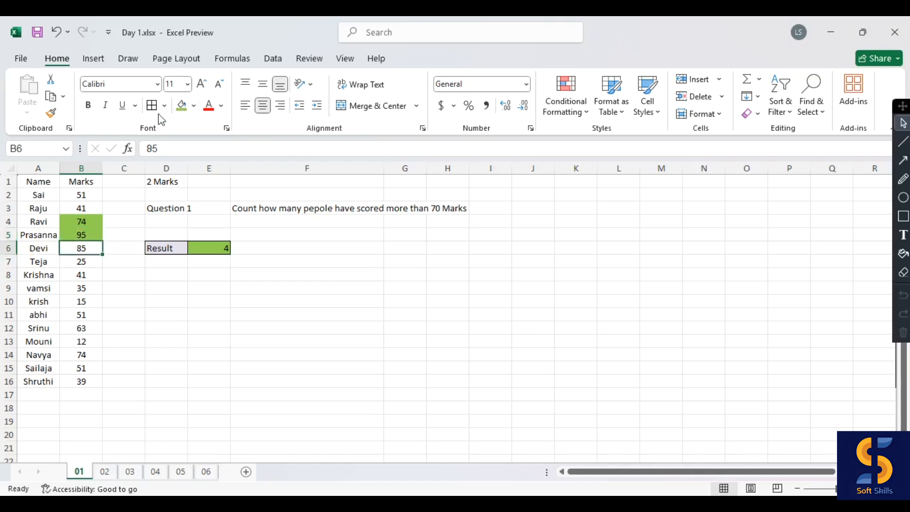
left_click(180, 107)
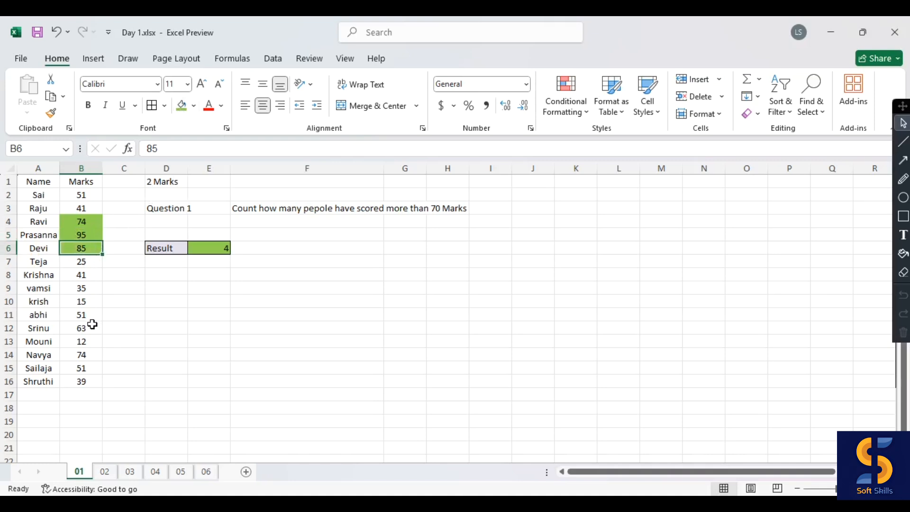
left_click(90, 355)
left_click(177, 111)
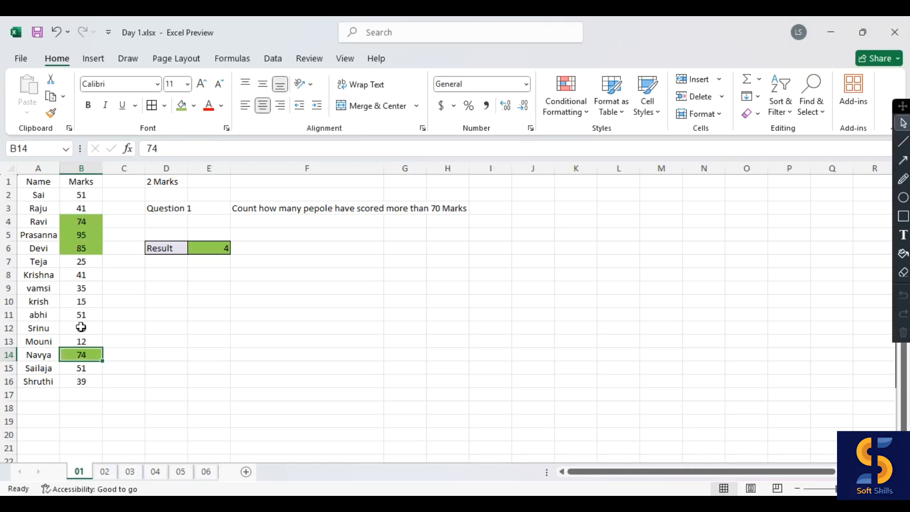
Change the criterion of the COUNTIF formula in E6 to ">=35".
left_click(209, 247)
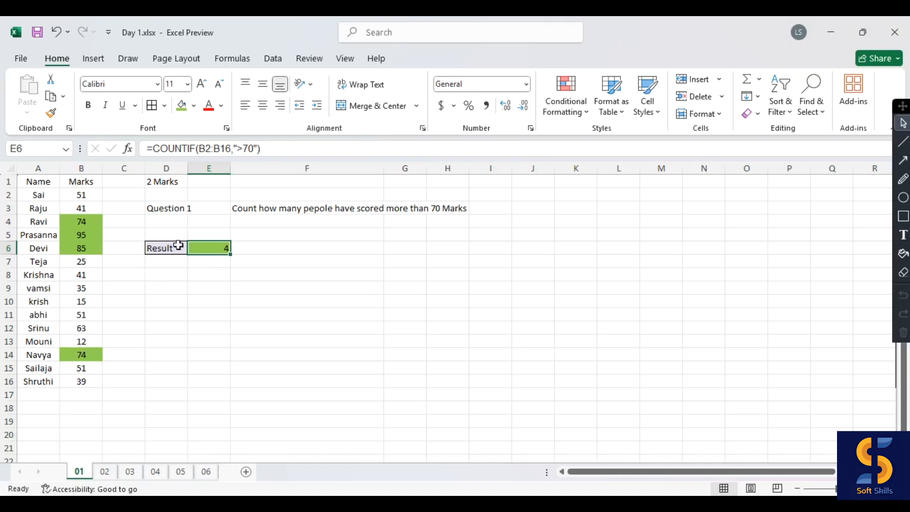
double_click(247, 147)
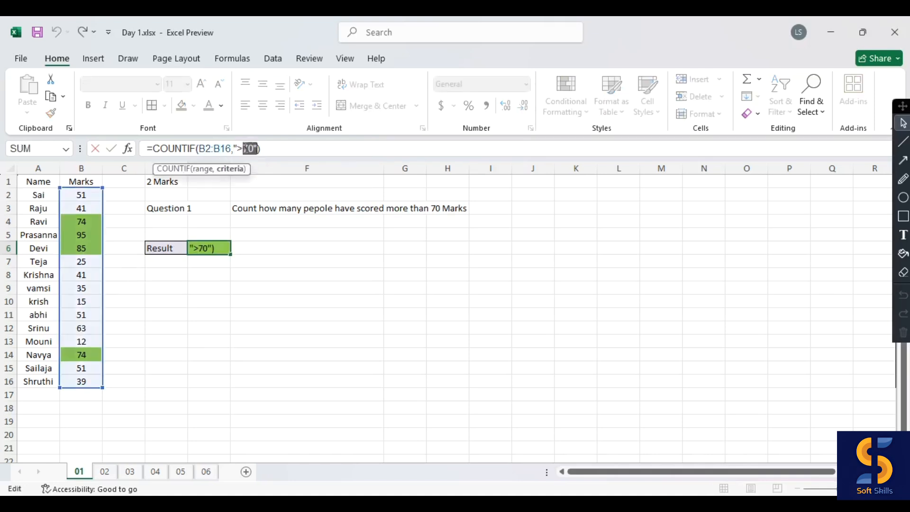
left_click(245, 148)
key("Delete")
key("Delete")
key("BackSpace")
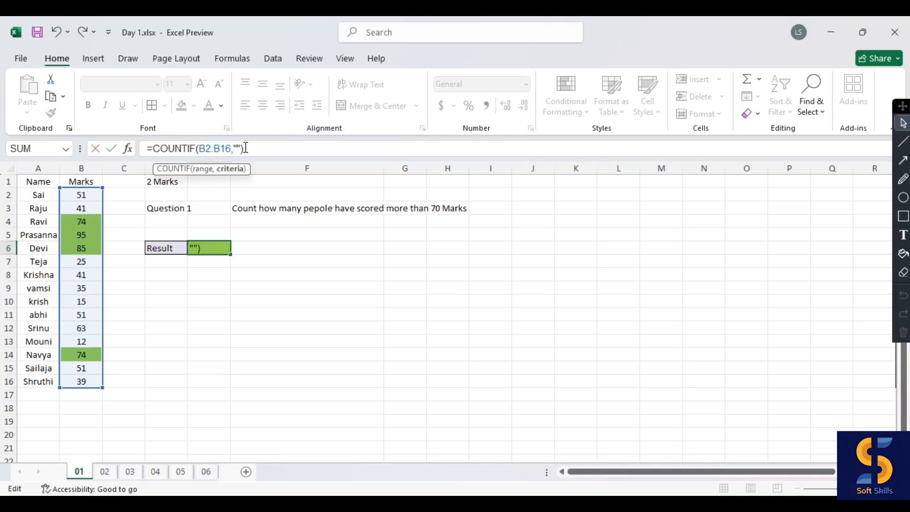
type(">=35")
key("Return")
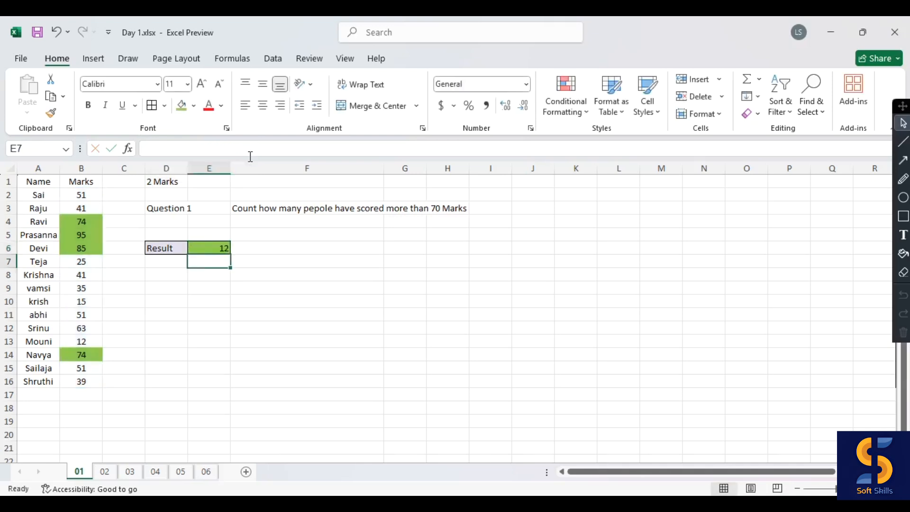
Check the COUNTIF formula in E6 against the marks in B2:B16.
left_click(210, 244)
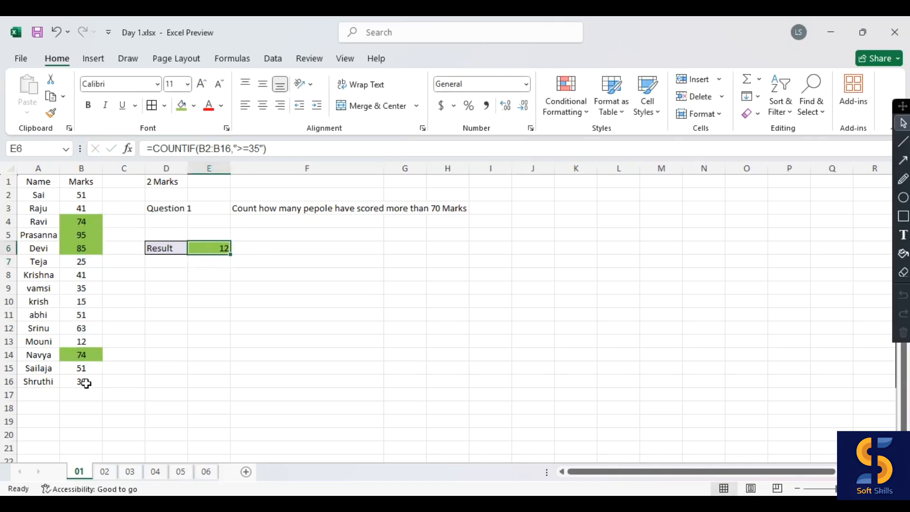
left_click_drag(67, 195, 69, 382)
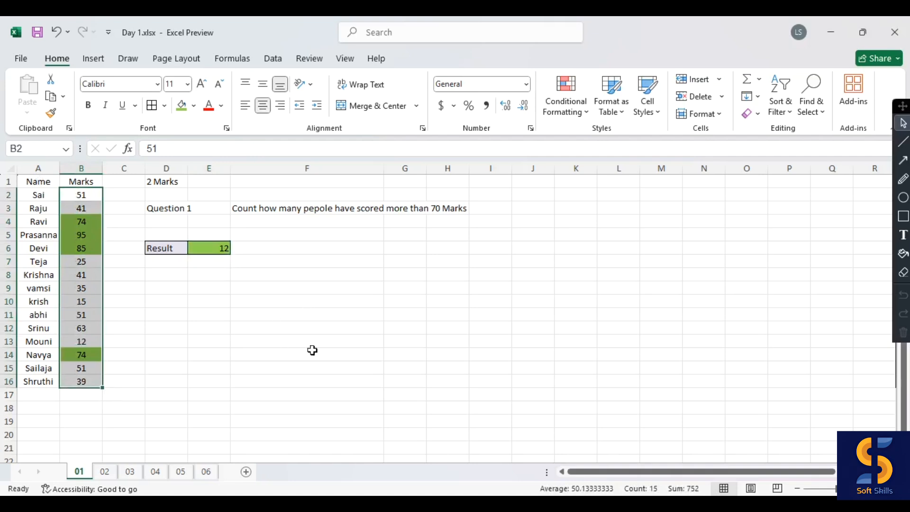
scroll(106, 325, "down", 1)
scroll(102, 271, "up", 1)
Enter =COUNT(B2:B16) in cell B18 below the Marks column to count all the marks.
left_click(83, 409)
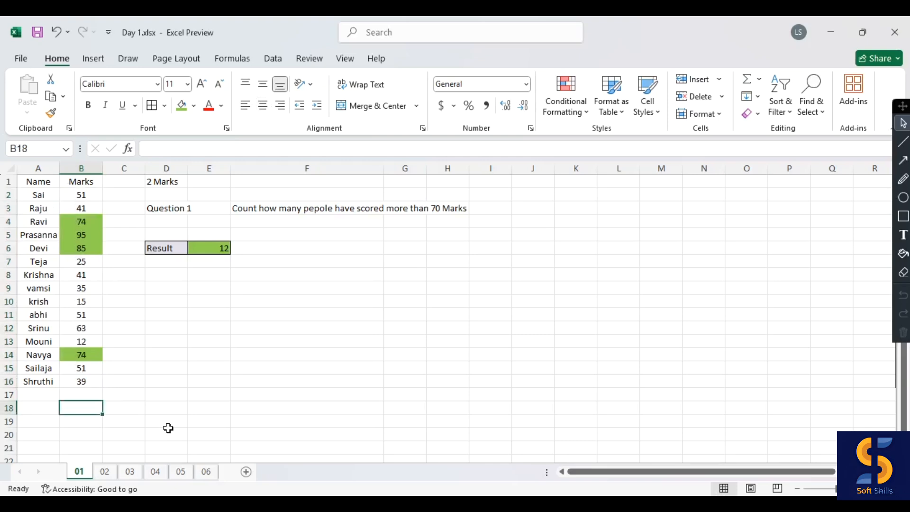
type("=count")
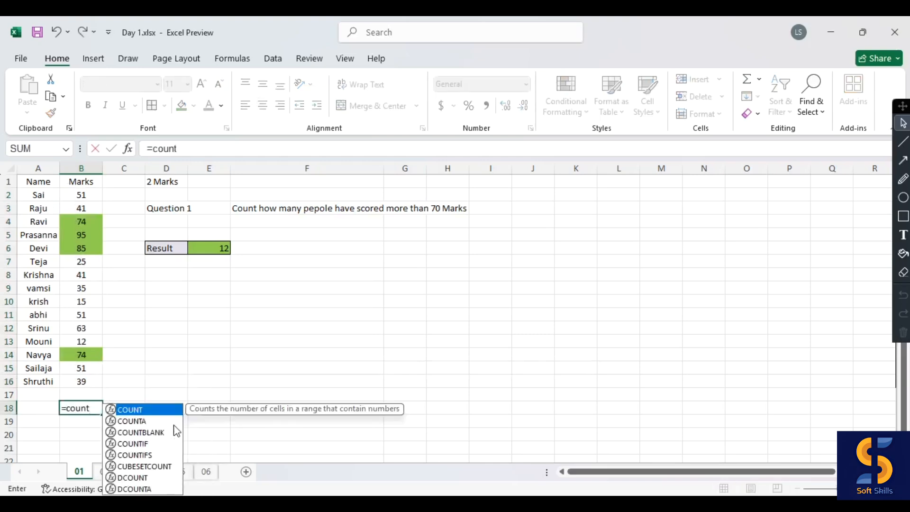
double_click(120, 410)
left_click_drag(76, 195, 88, 382)
key("Return")
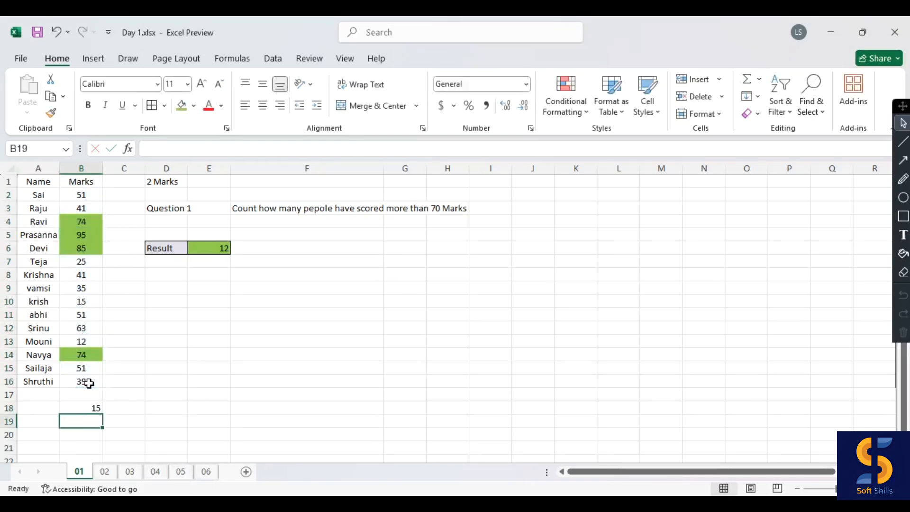
Compare the COUNT formula in B18 and its marks range with the COUNTIF formula in E6.
left_click(94, 408)
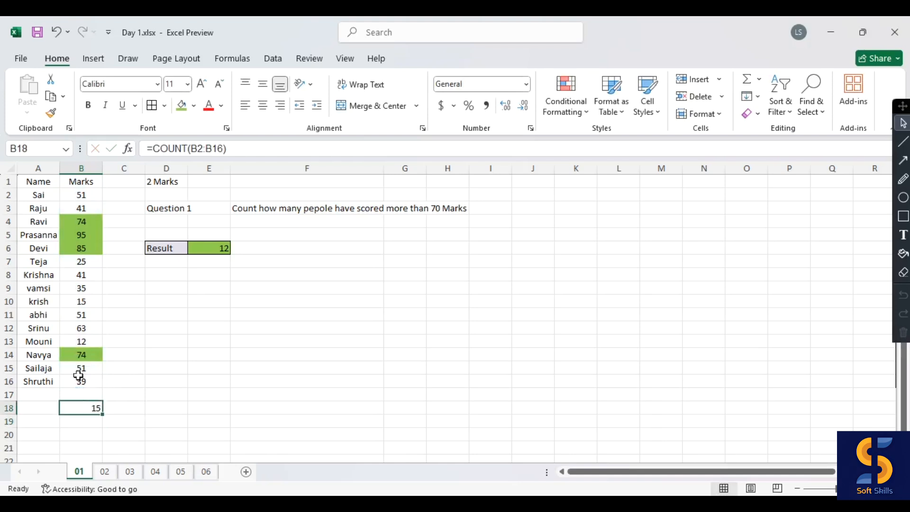
left_click_drag(72, 194, 85, 381)
left_click(86, 417)
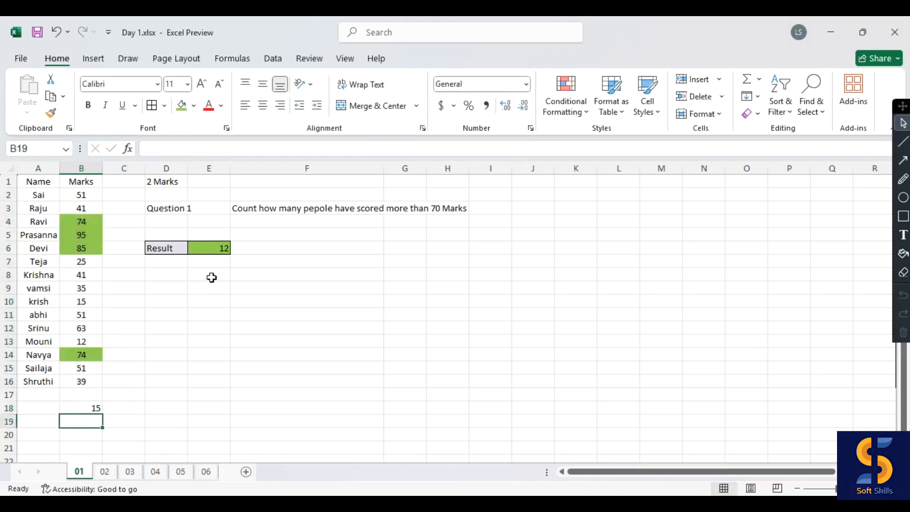
left_click(215, 248)
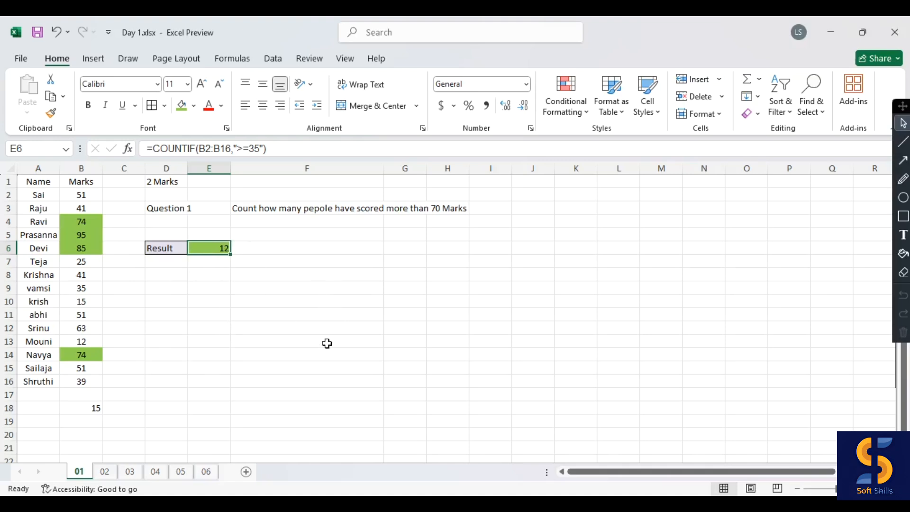
Enter the note "Count" in F10 with "Numerical Values" in G10, and widen column G to fit the text.
left_click(365, 302)
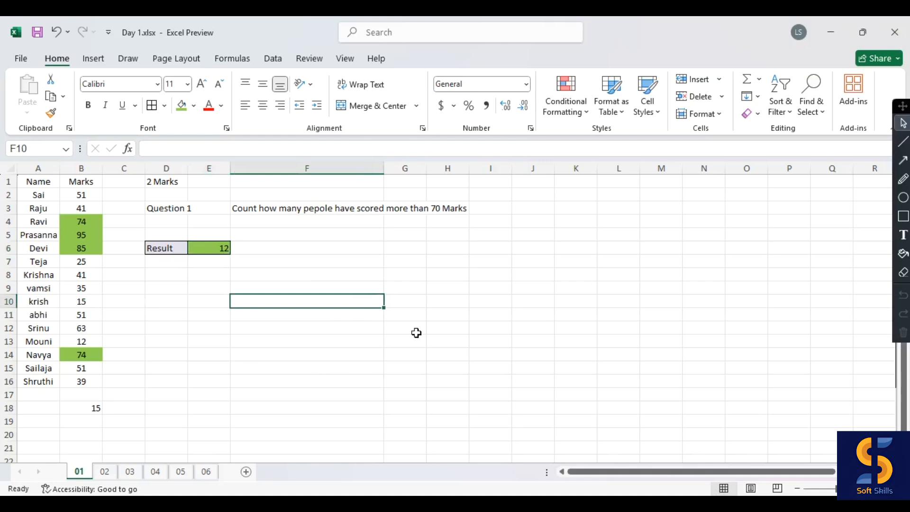
type("Count")
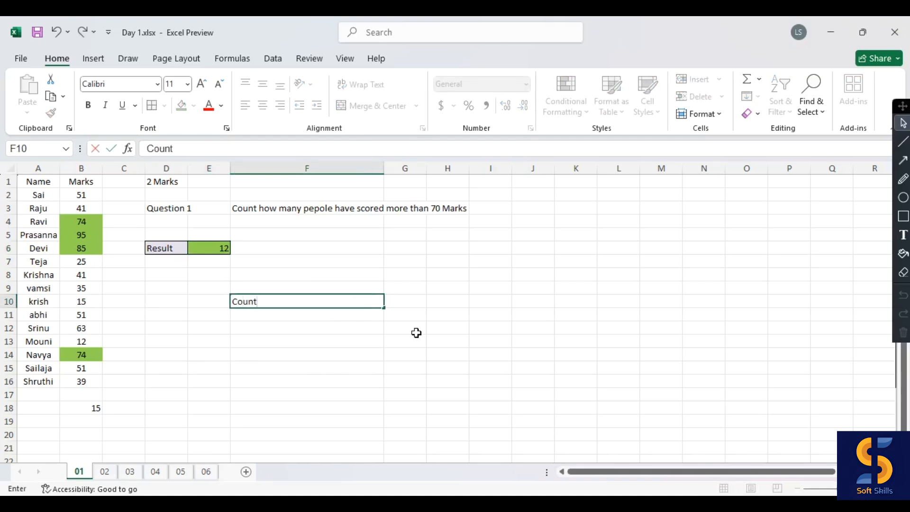
key("Tab")
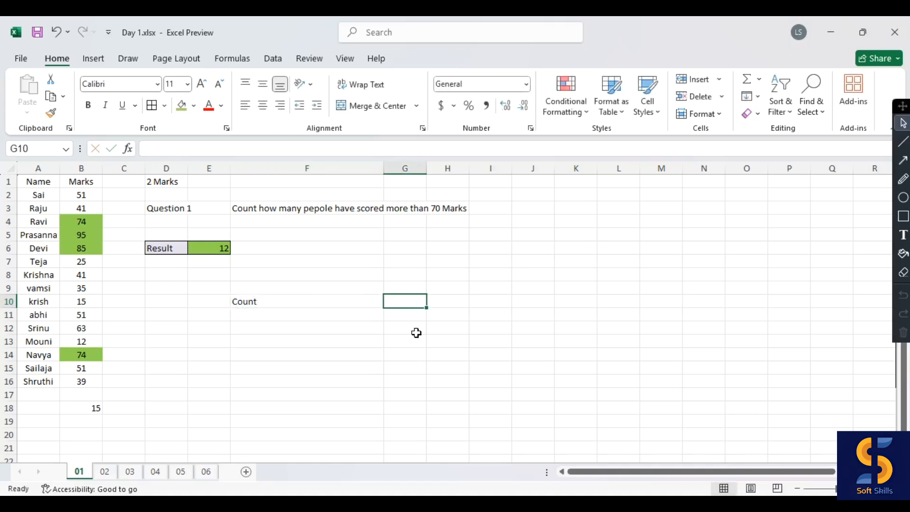
type("Numerical V")
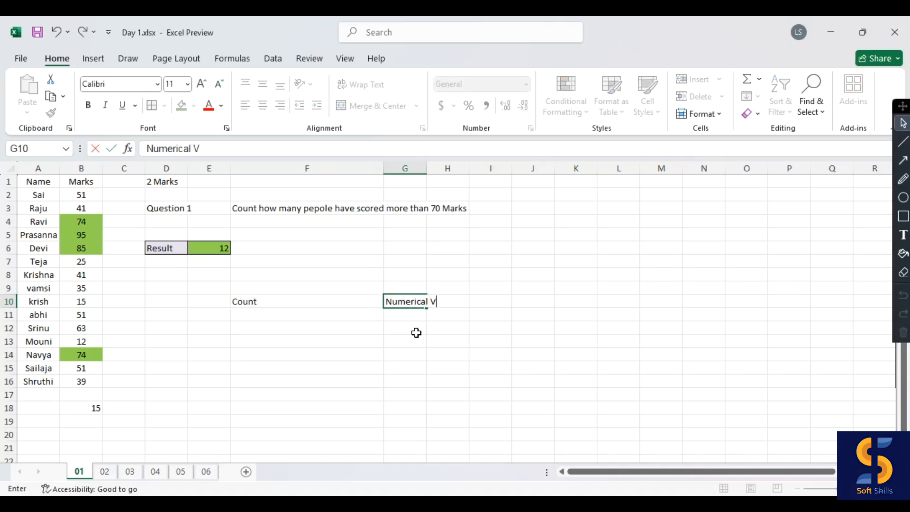
type("alues")
key("Tab")
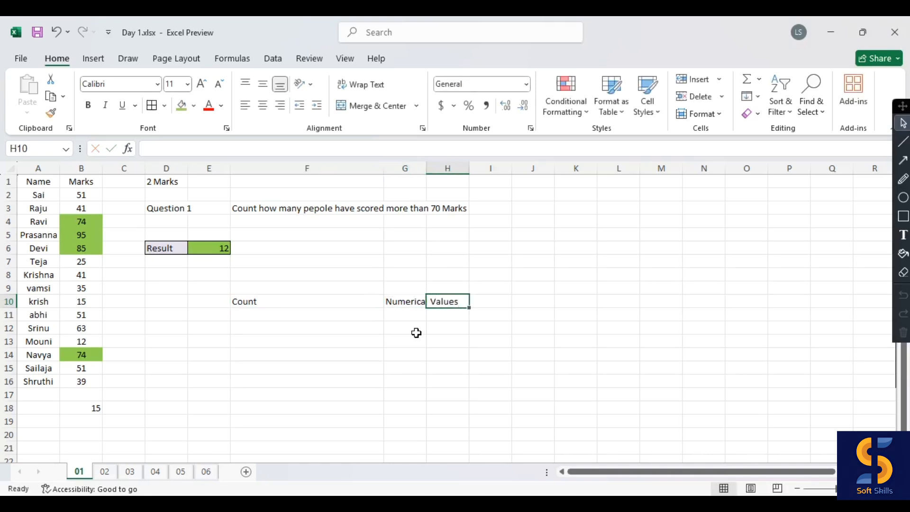
left_click_drag(469, 167, 526, 167)
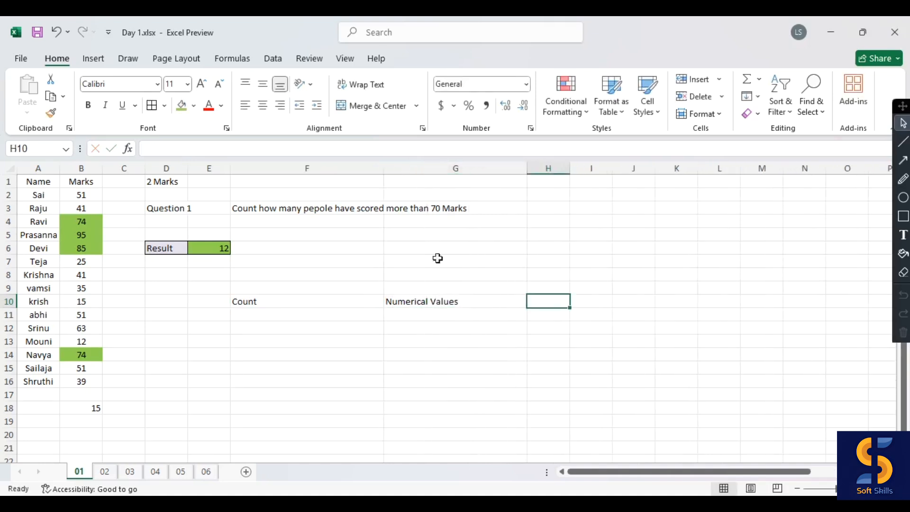
Enter the note "CountA" in F11 with "Numerical & Alphabetic" in G11.
left_click(332, 314)
type("Coun")
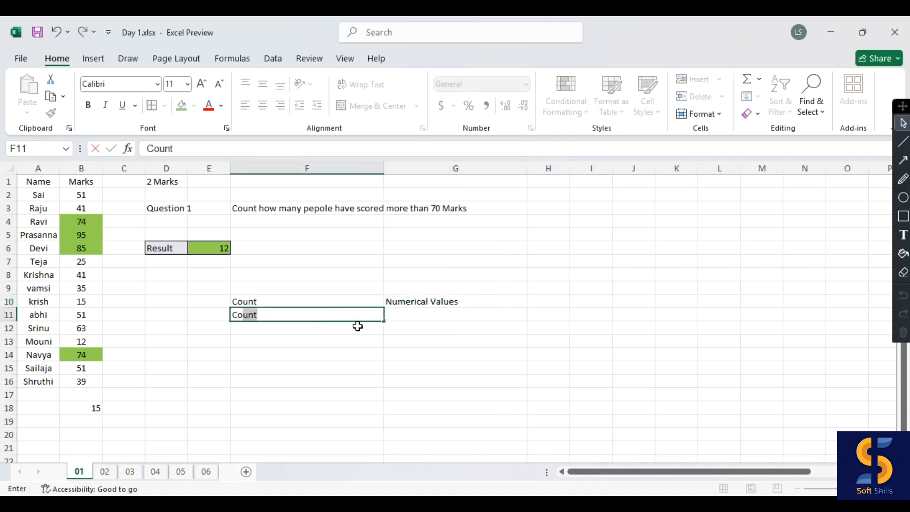
type("tA")
key("Tab")
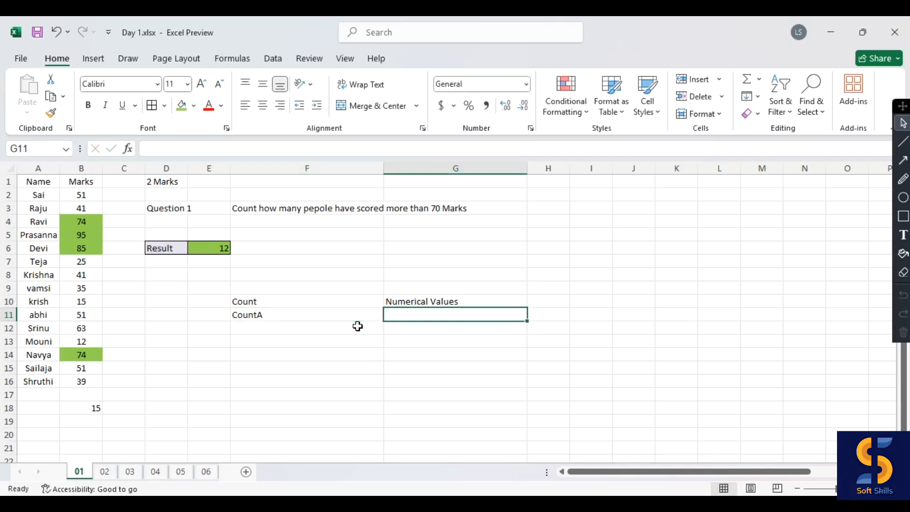
type("Numer")
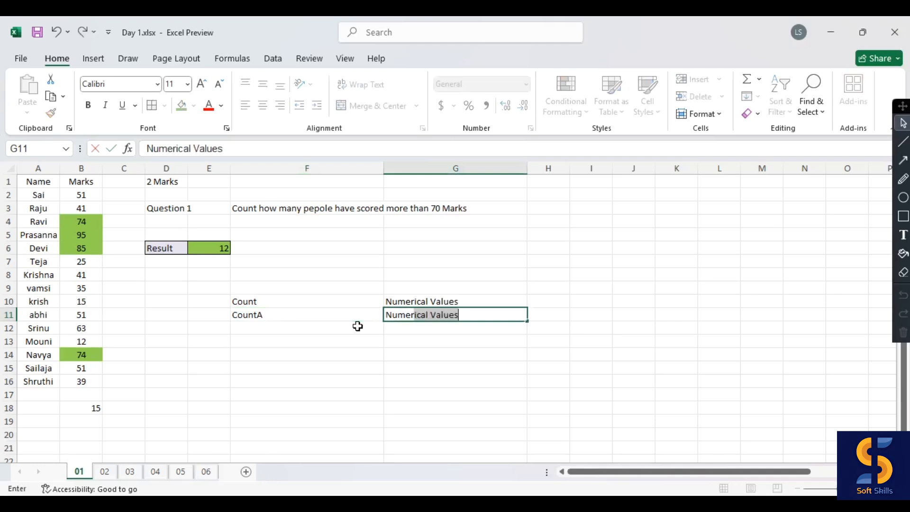
type("ical & Alpham")
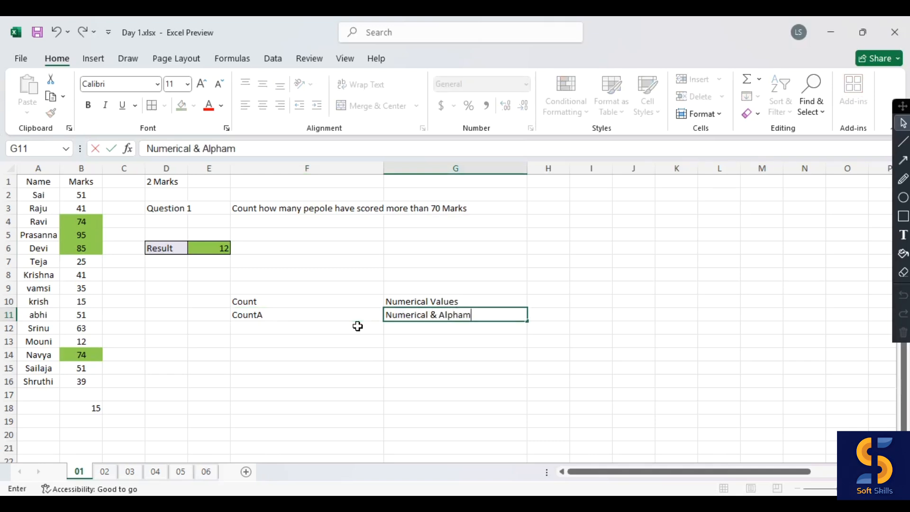
key("BackSpace")
type("betic")
Enter the note "CountBlank" in F12 with "Return the blank rows" in G12.
left_click(357, 326)
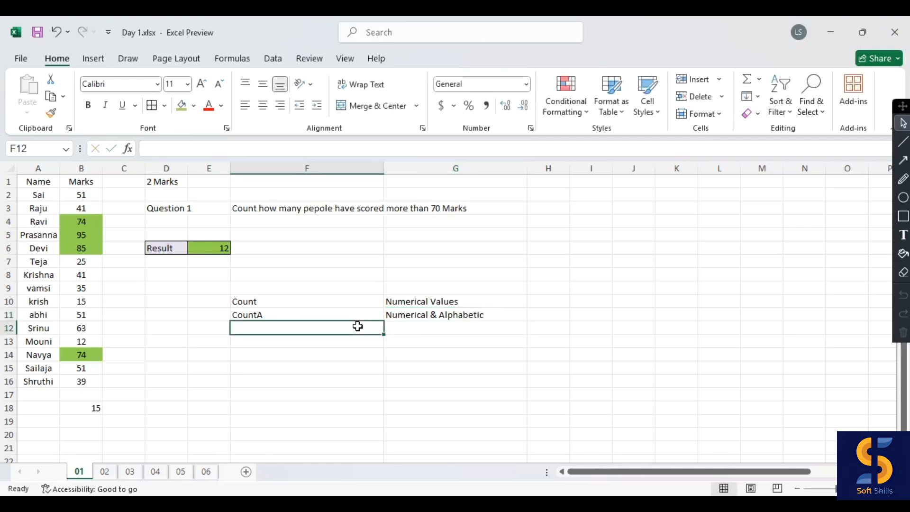
type("Count")
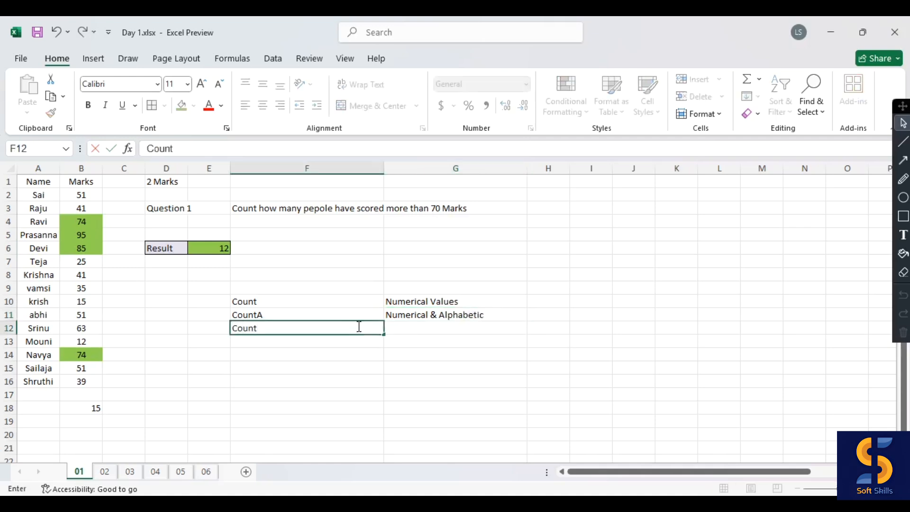
type("Blank")
key("Tab")
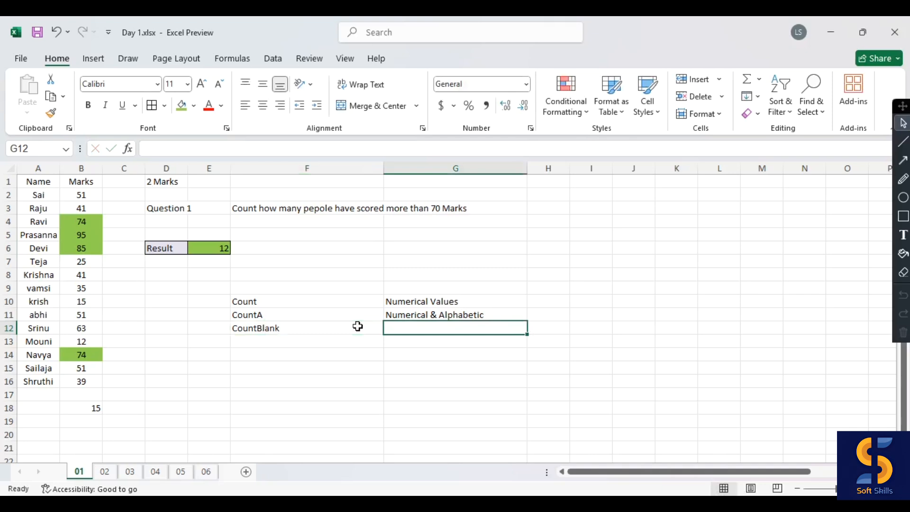
type("Return")
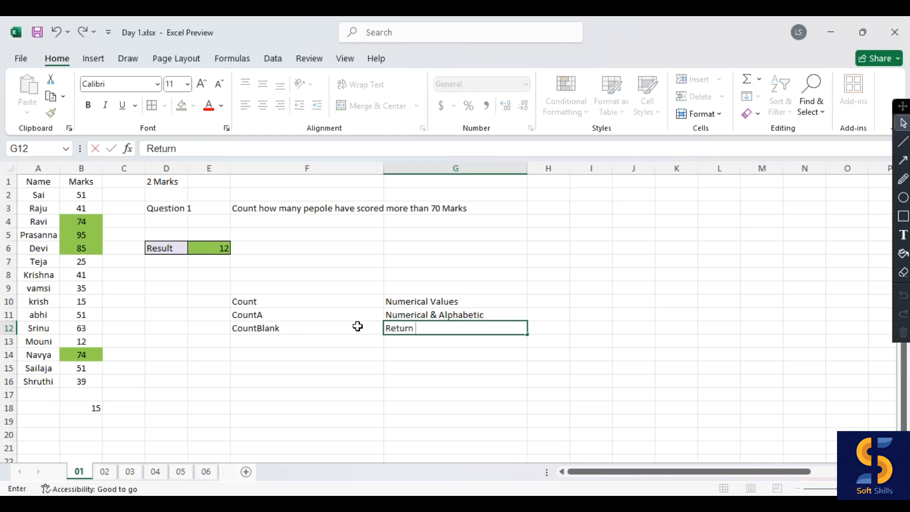
type(" the blank rows")
key("Return")
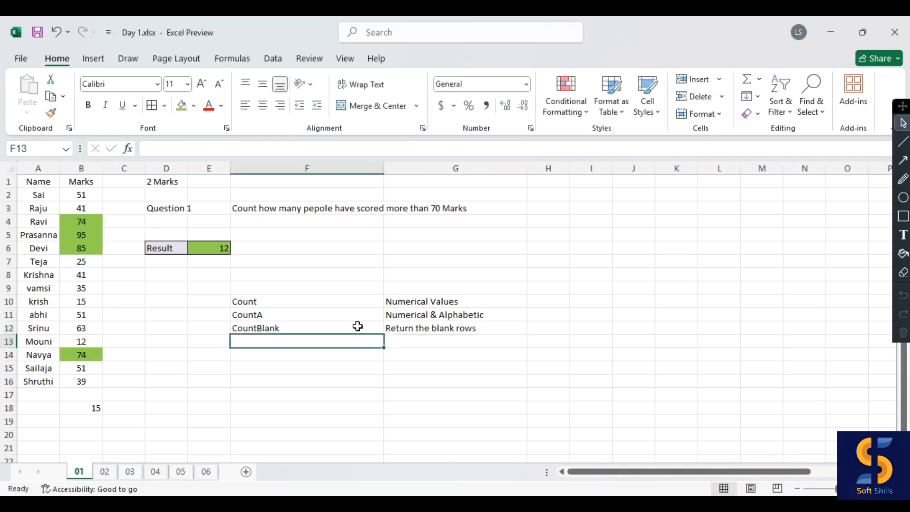
Enter the note "CountIF" in F13 with "count rows by given condition" in G13.
type("Count")
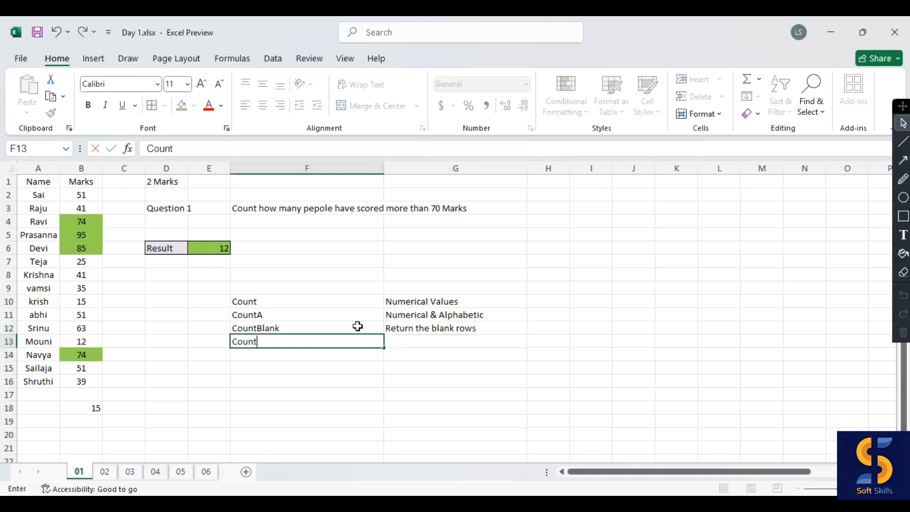
type("IF")
key("Tab")
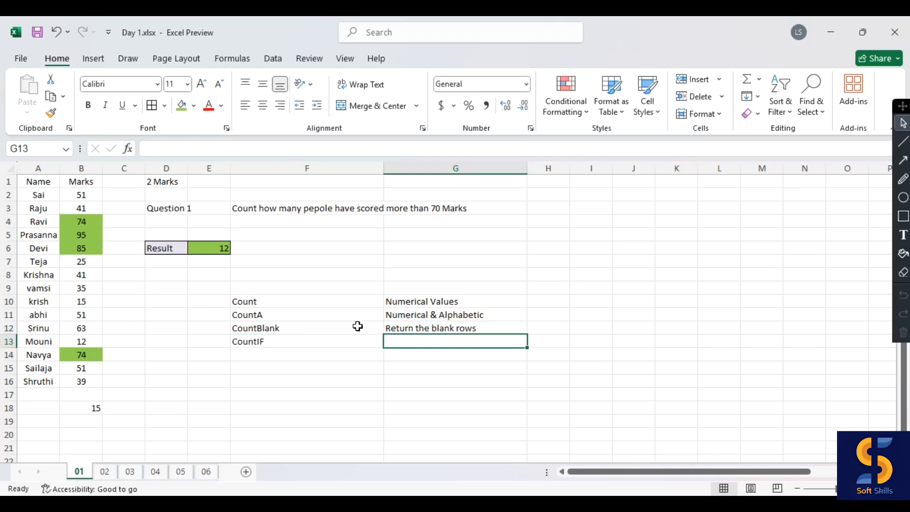
type("count")
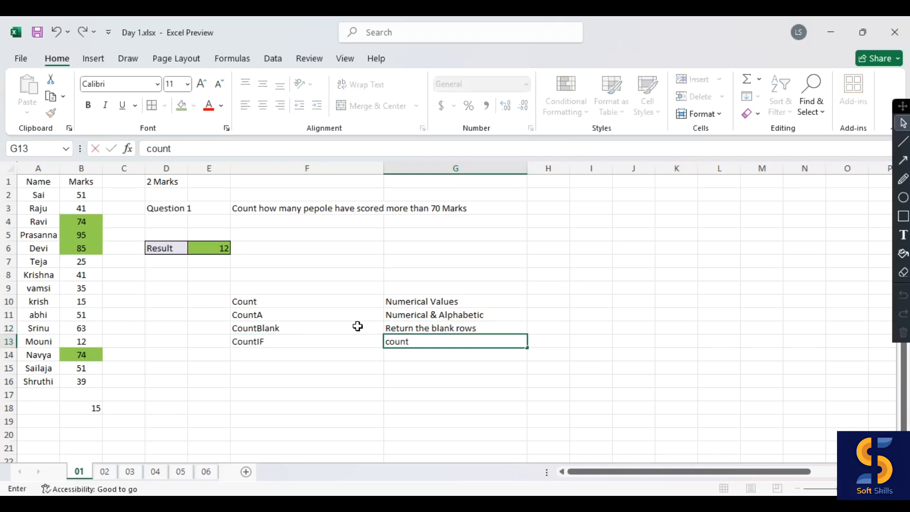
type(" rows by gi")
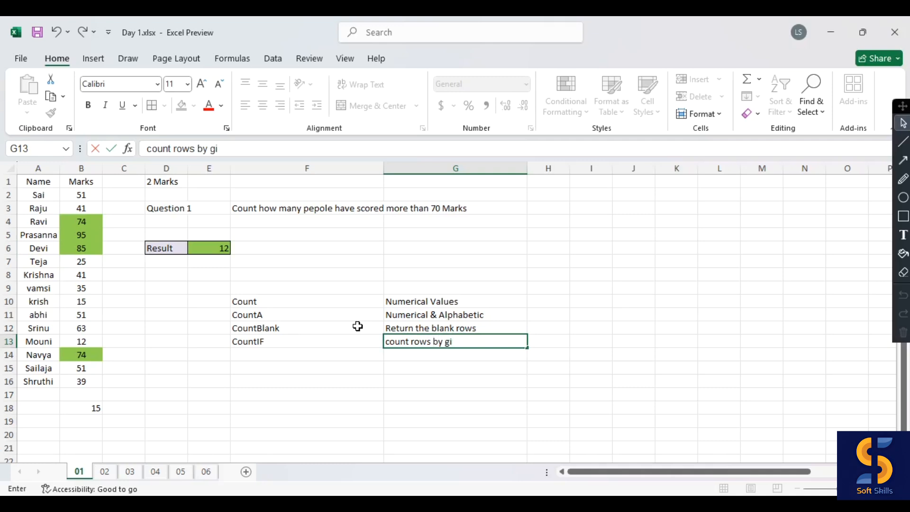
type("ven condition")
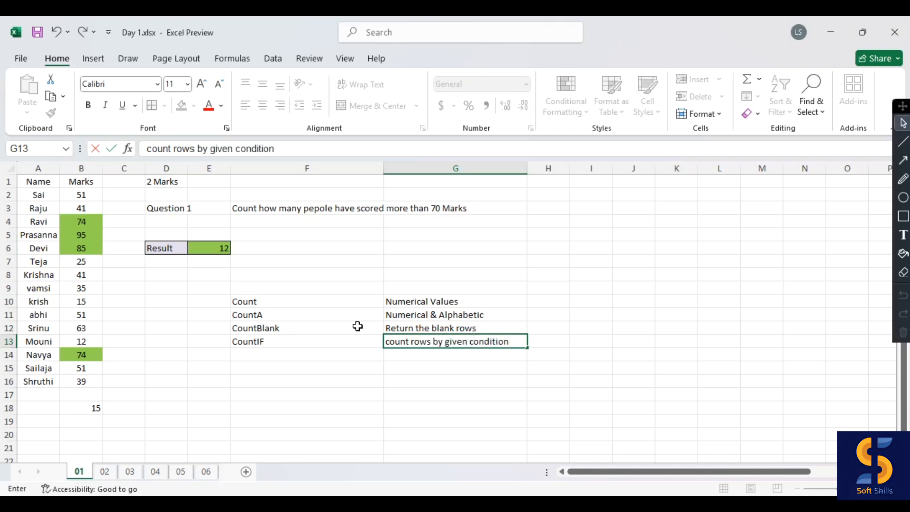
key("Return")
Apply borders to all cells of the function notes in F10:G13.
left_click_drag(315, 306, 421, 340)
left_click(152, 104)
left_click(574, 338)
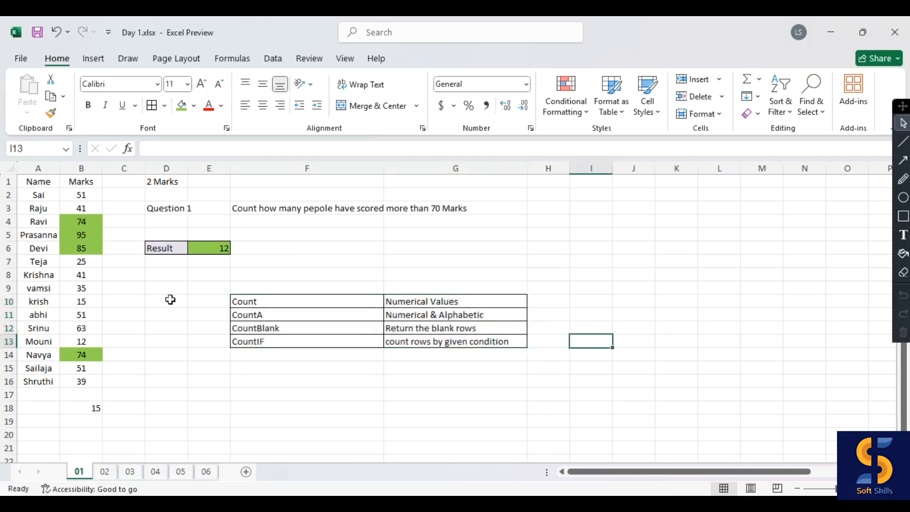